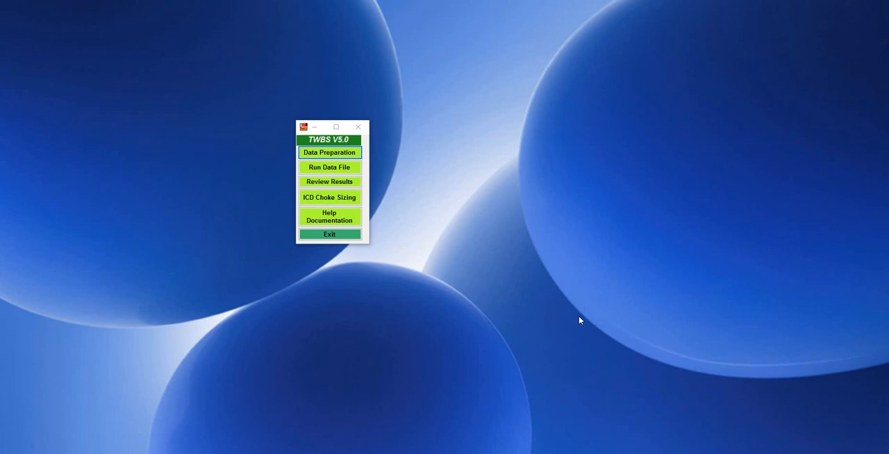
Start Data Preparation and open the data file steam-circ-100C-100m3d bs0.DAT from the Movies folder
left_click(333, 155)
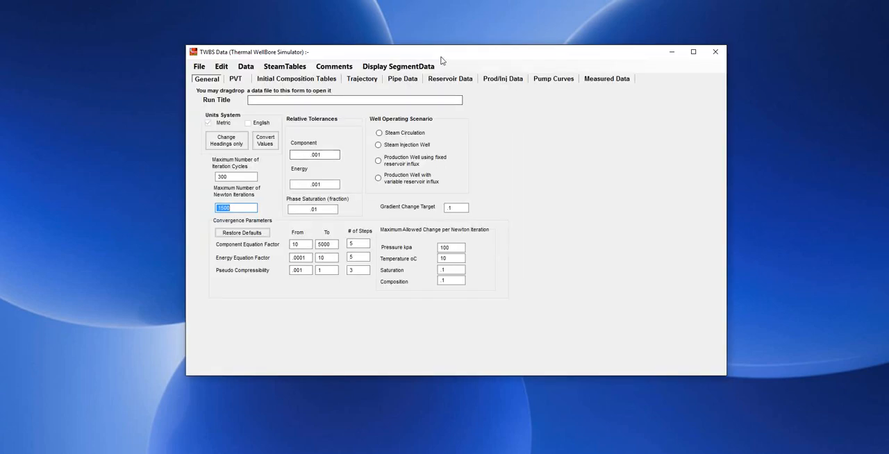
mouse_move(453, 54)
left_mouse_down()
mouse_move(471, 56)
mouse_move(441, 63)
left_mouse_up()
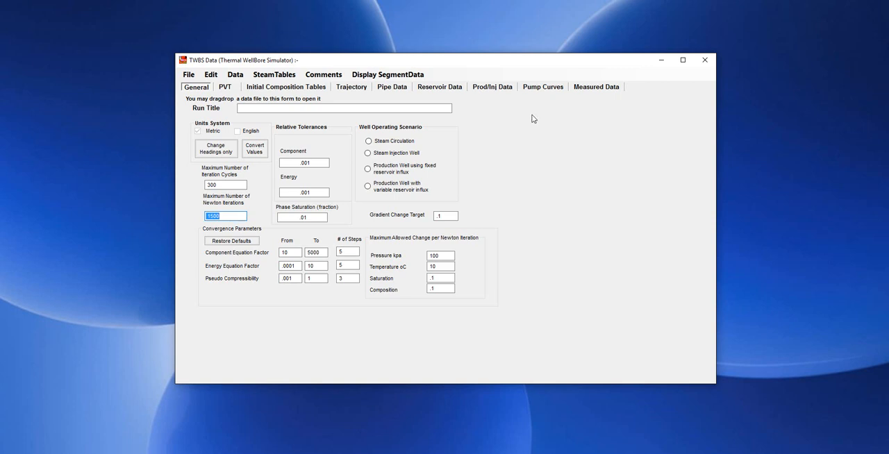
left_click(189, 75)
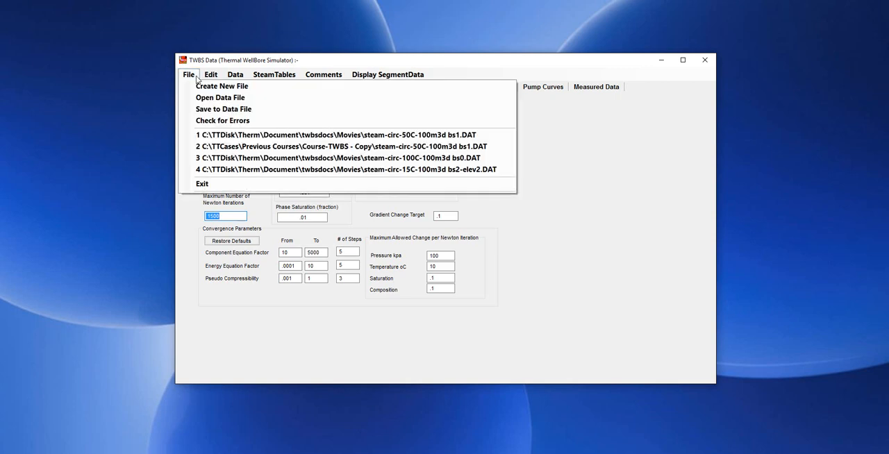
left_click(202, 98)
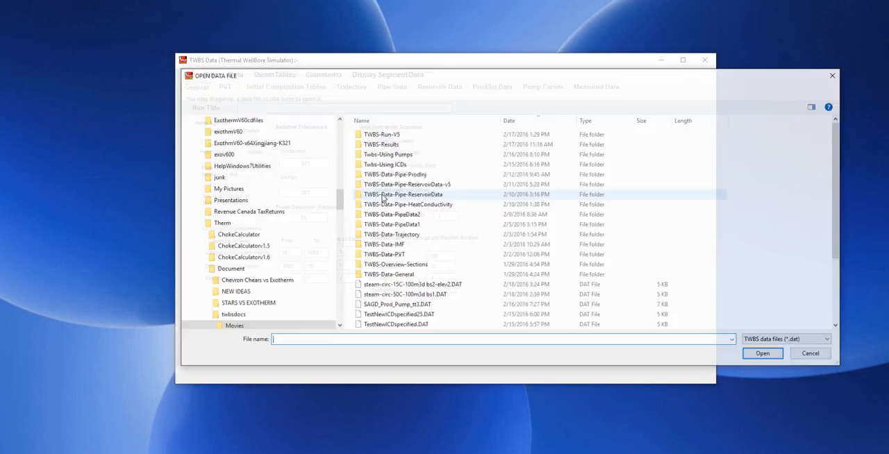
scroll(439, 305, "down", 1)
scroll(438, 306, "down", 1)
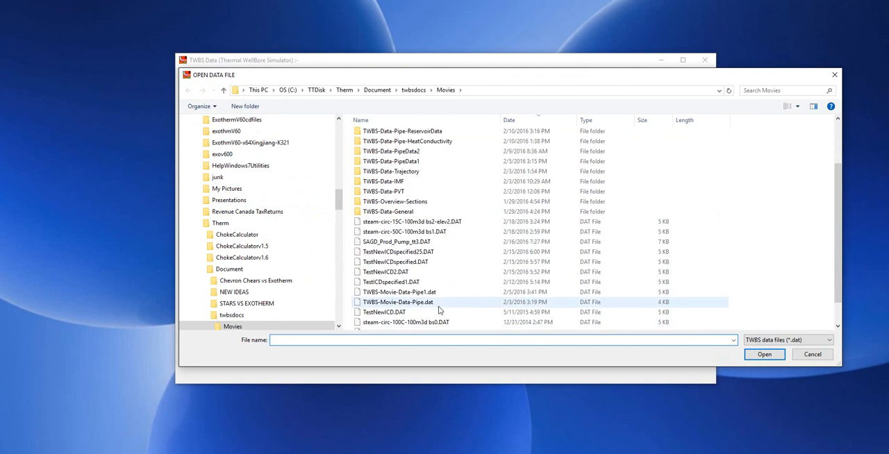
scroll(436, 306, "down", 1)
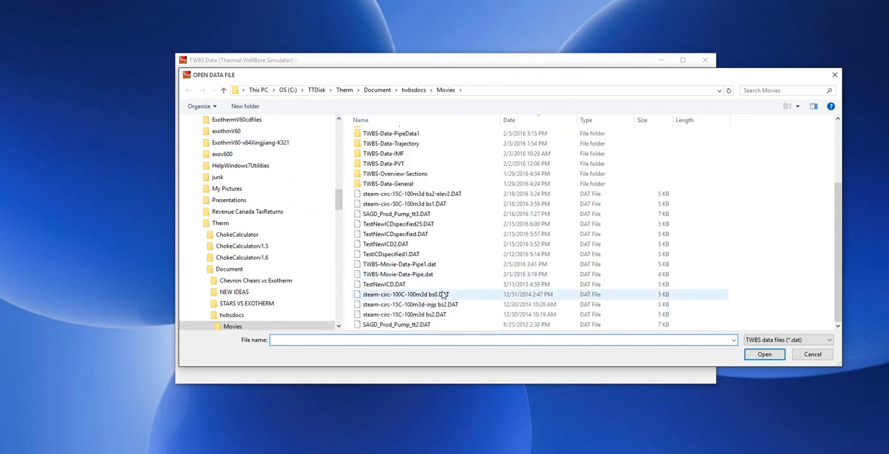
double_click(445, 294)
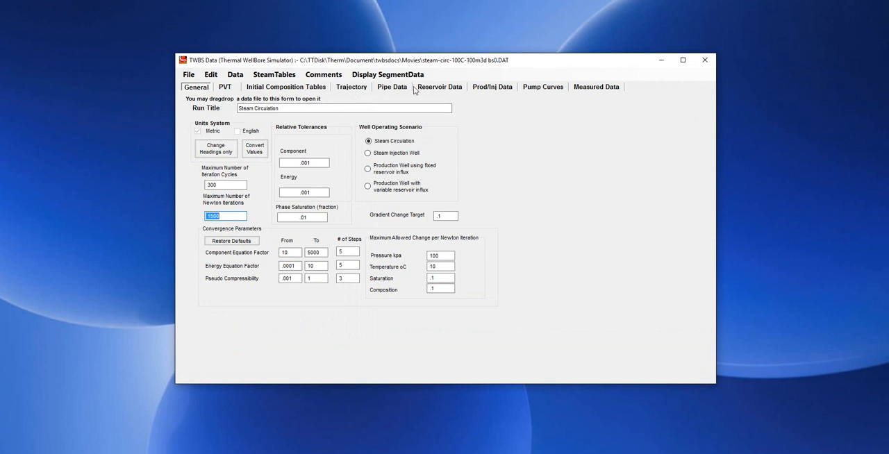
Display the wellbore schematic from the pipe data and move it aside so the pipe table stays readable
left_click(390, 90)
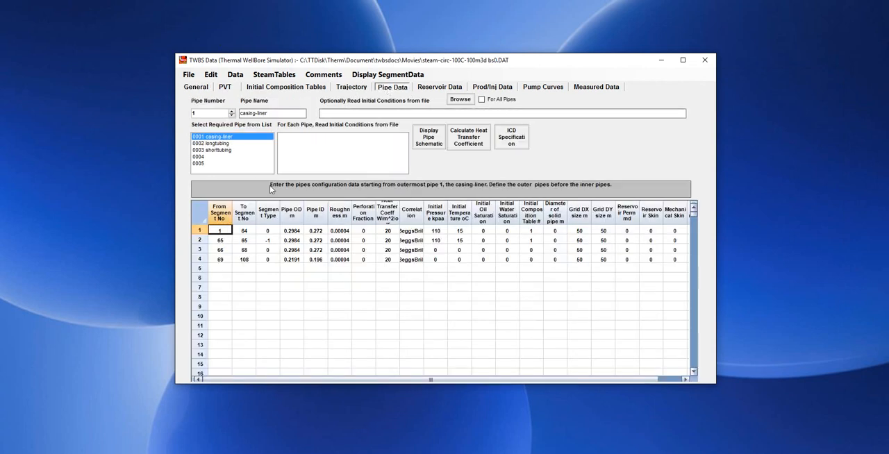
left_click(429, 137)
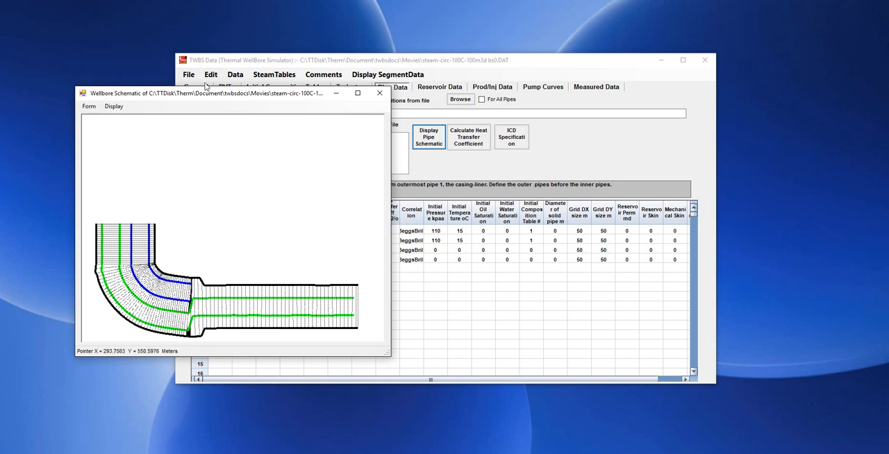
left_click_drag(207, 90, 454, 62)
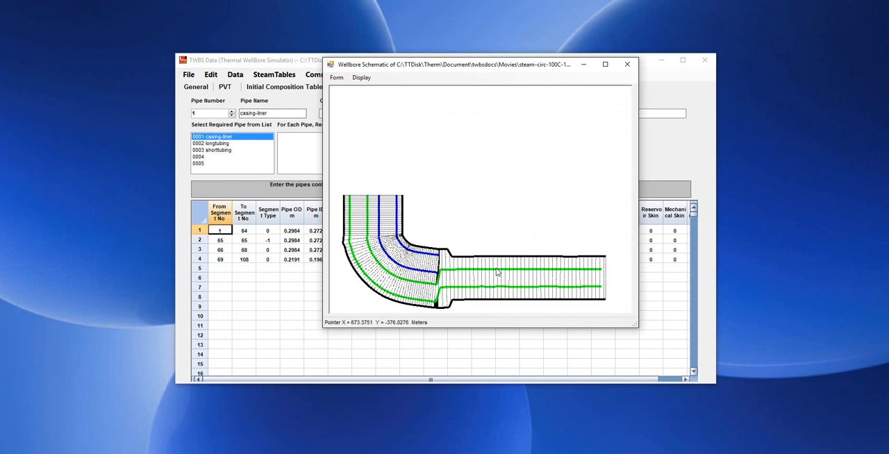
left_click_drag(413, 68, 549, 120)
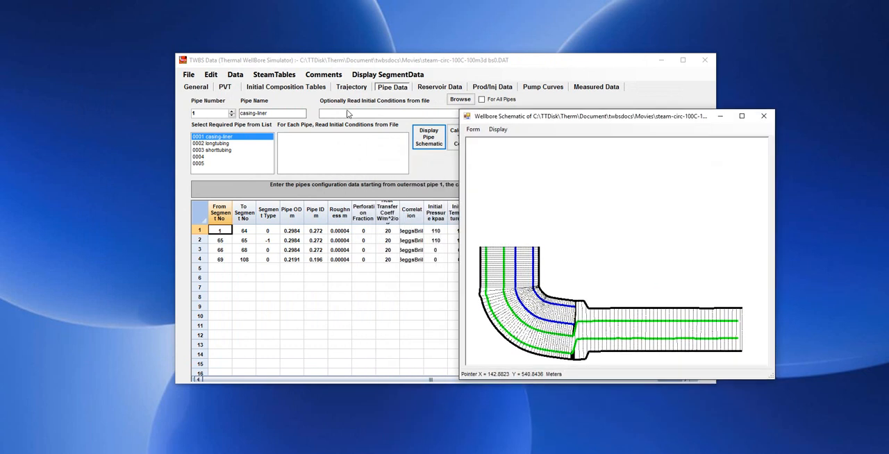
Examine the reservoir temperature input beside the wellbore schematic, and bring up the production/injection data
left_click(441, 87)
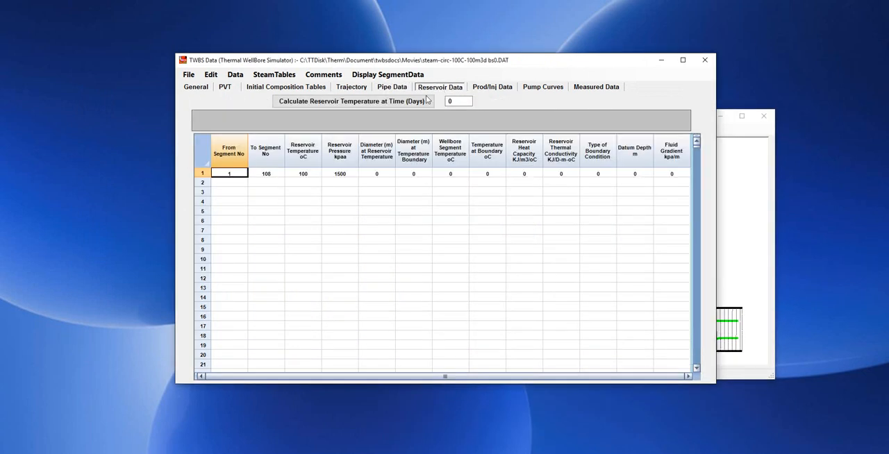
left_click(306, 173)
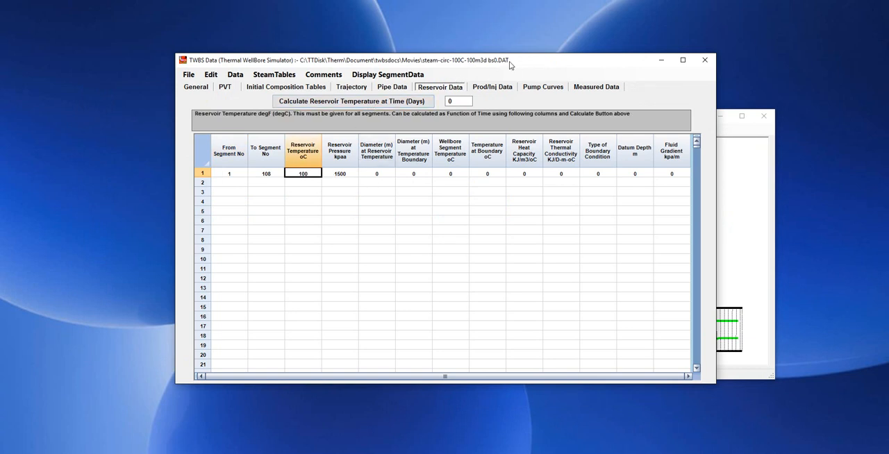
left_click_drag(521, 64, 461, 62)
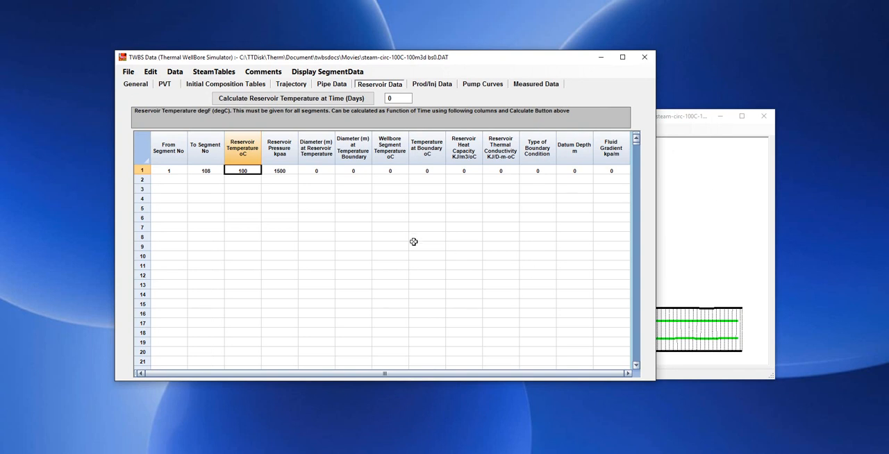
left_click(685, 281)
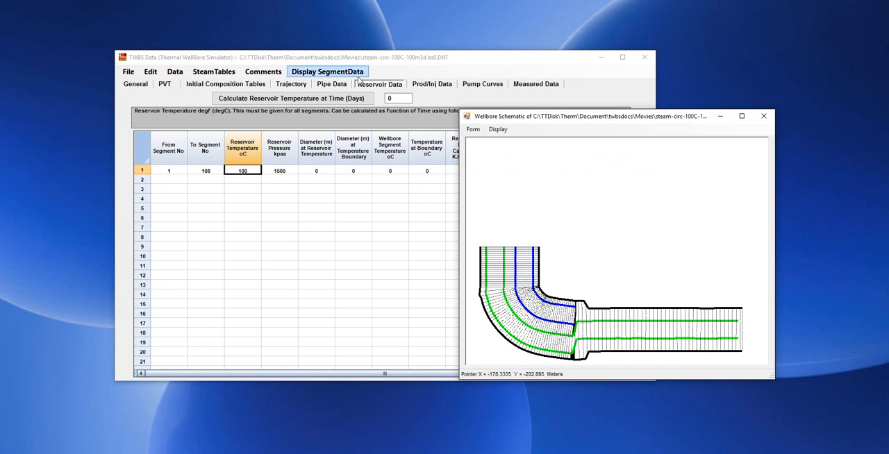
left_click_drag(532, 124, 473, 145)
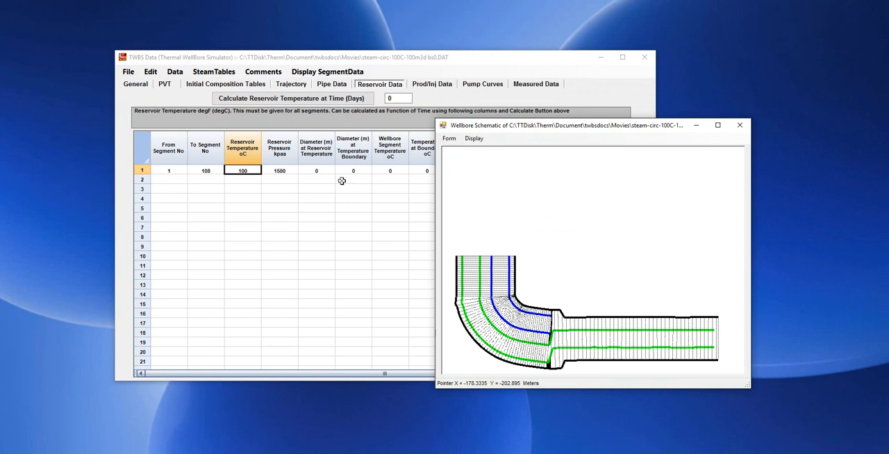
left_click(472, 61)
left_click(431, 84)
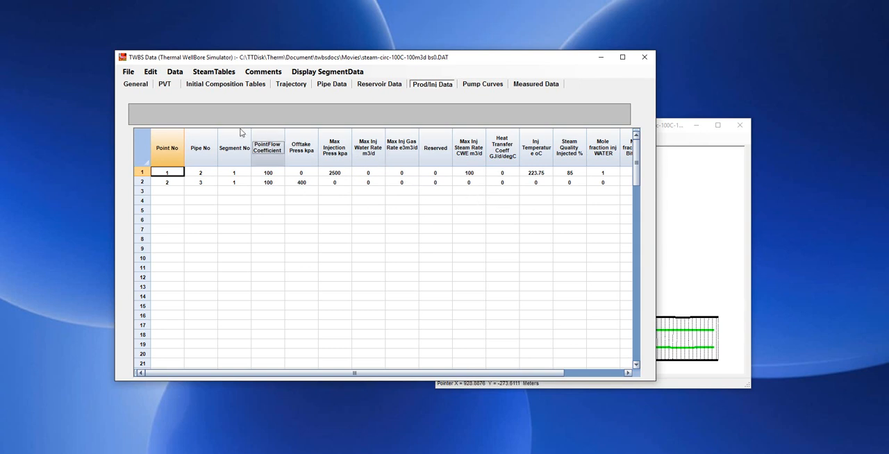
Leave Data Preparation, accepting that unsaved changes are discarded
left_click(645, 57)
left_click(456, 286)
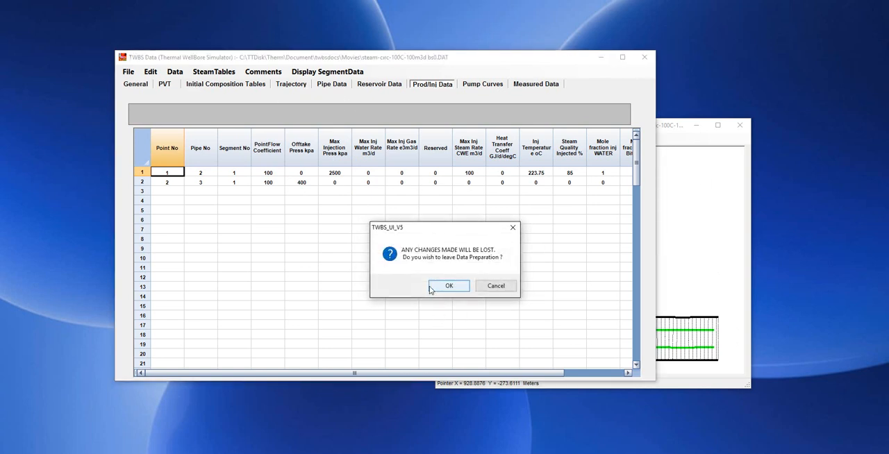
left_click(449, 286)
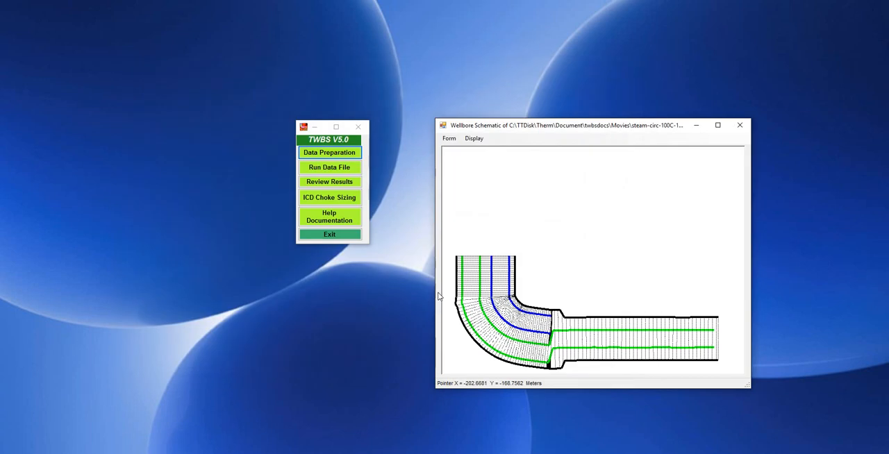
Load steam-circ-100C-100m3d bs0.DAT as the first data file to run and start the simulation run
left_click(328, 169)
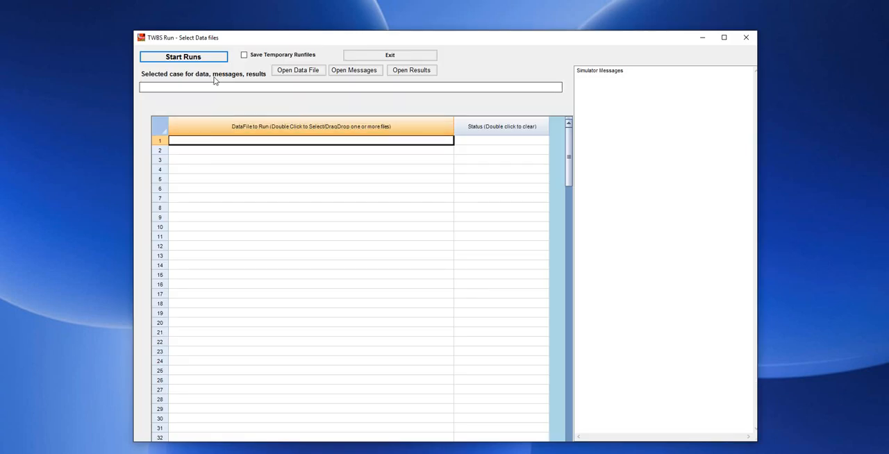
double_click(287, 141)
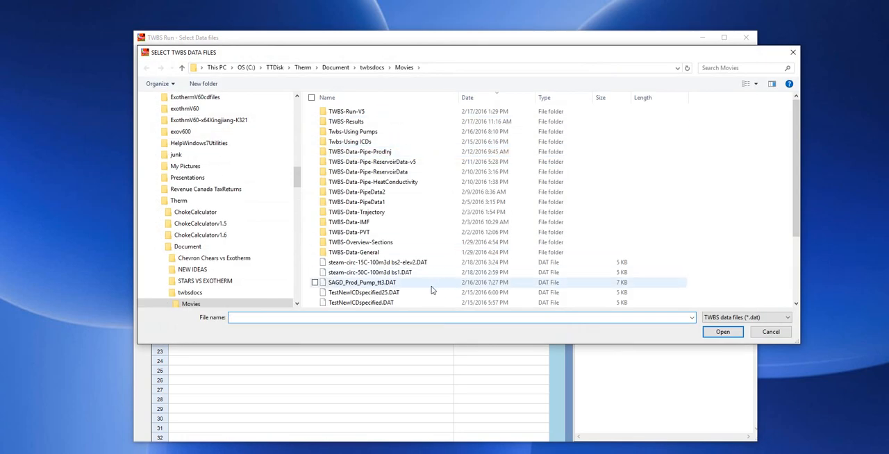
scroll(434, 291, "down", 3)
scroll(431, 290, "down", 1)
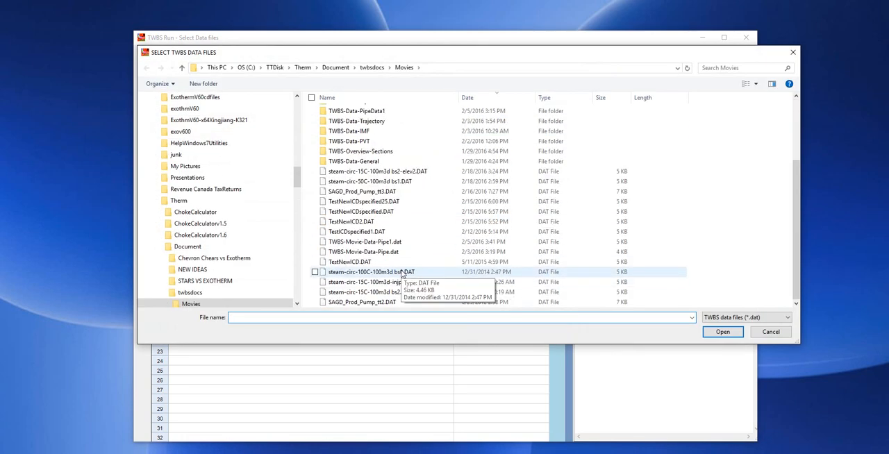
double_click(393, 272)
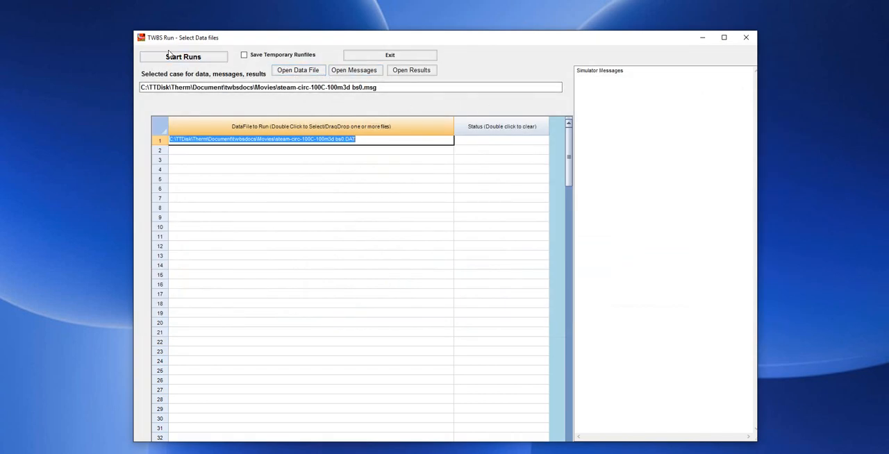
left_click(195, 57)
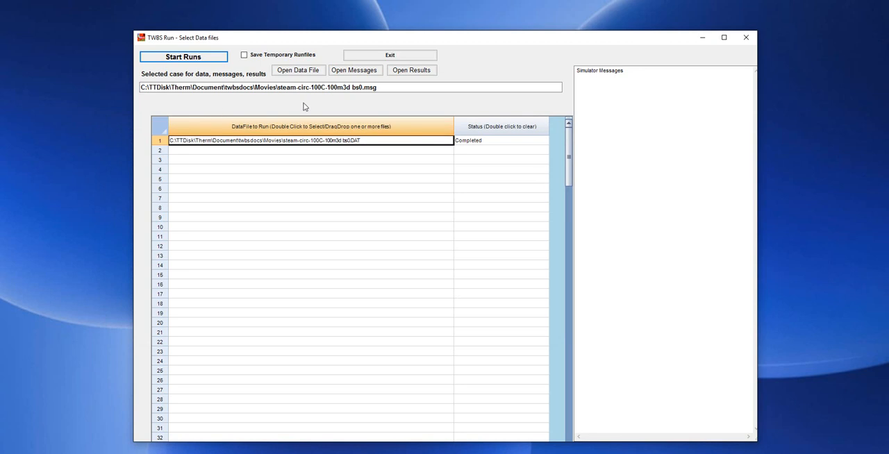
Open the results of the run and select Pipe 1 (casing-liner), Pipe 2 (longtubing) and Pipe 3 (shorttubing) for the report
left_click(417, 70)
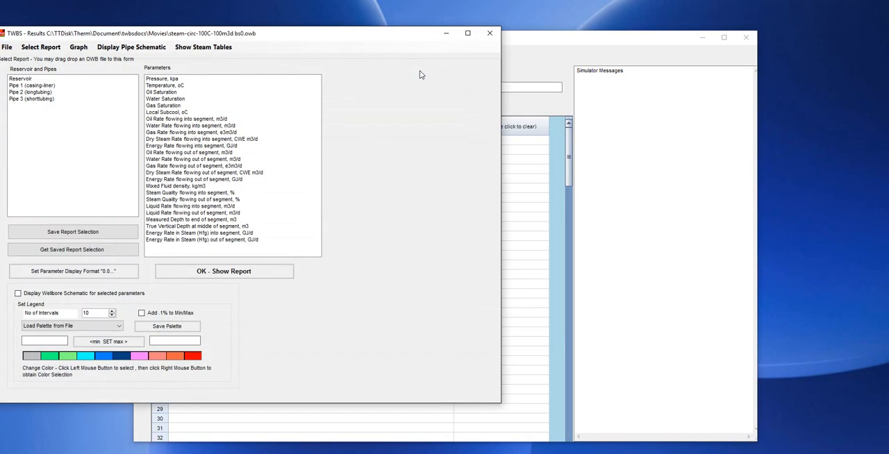
left_click_drag(240, 32, 398, 31)
left_click(194, 85)
left_click_drag(193, 85, 195, 103)
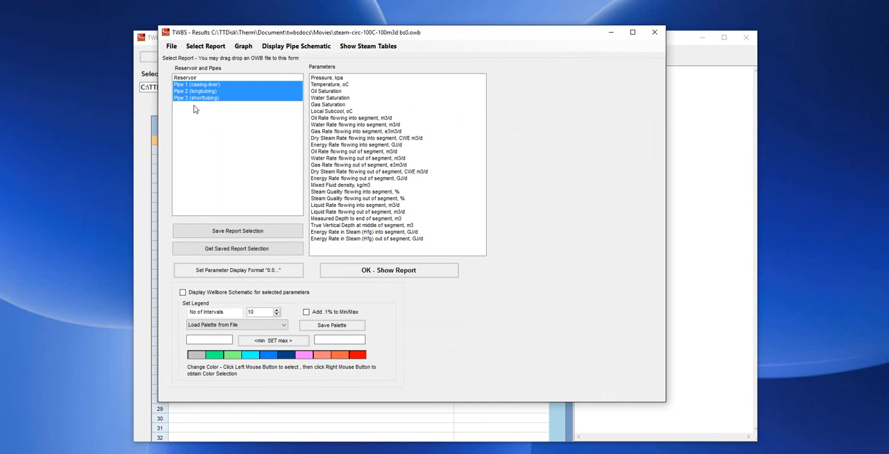
Save and show a report with Pressure, Water Rate flowing into segment and Steam Quality flowing into segment
left_click(336, 79)
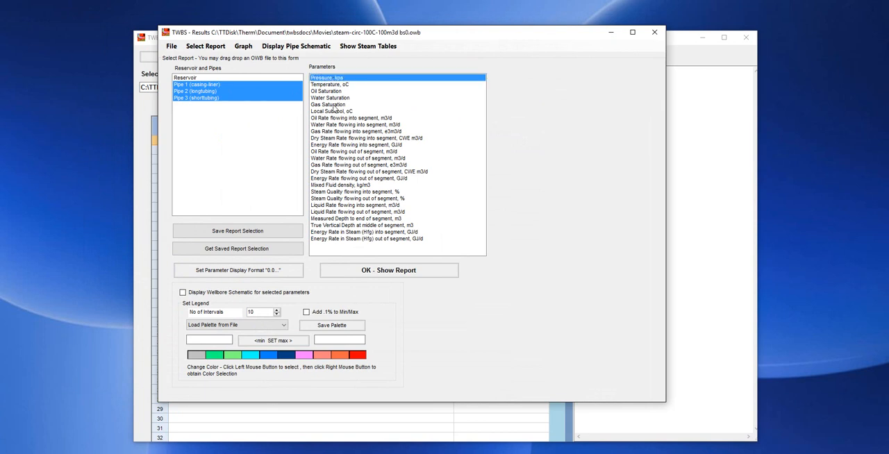
left_click(335, 125, "ctrl")
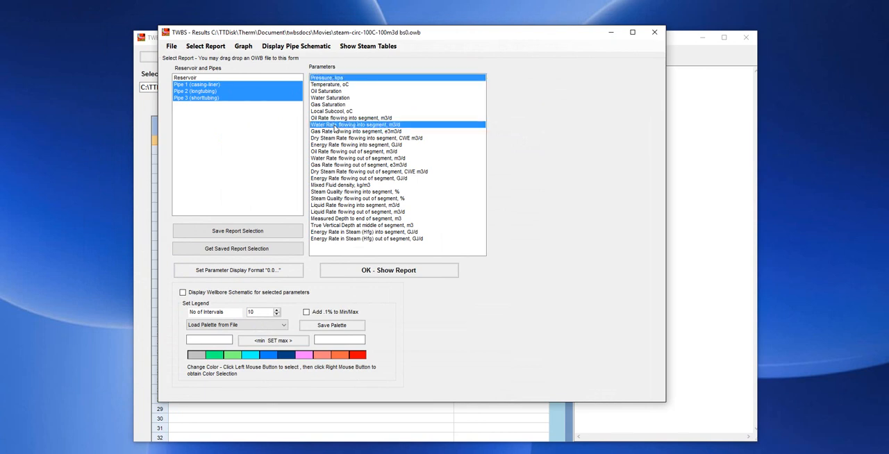
left_click(344, 192, "ctrl")
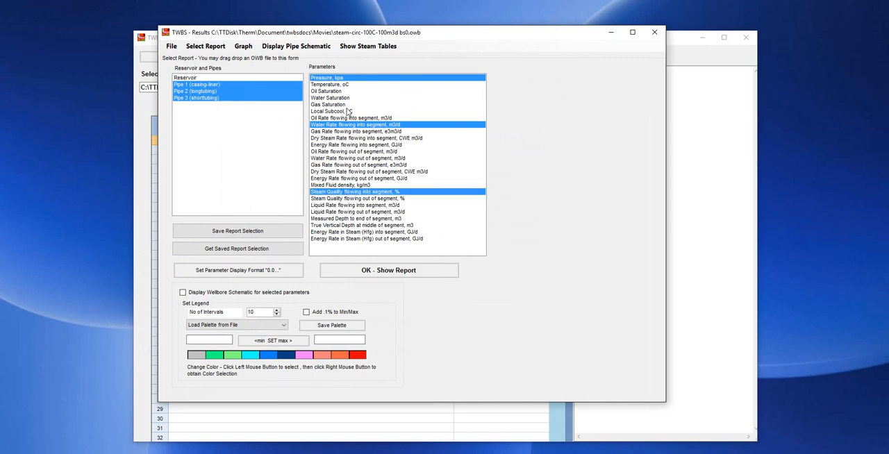
left_click(243, 232)
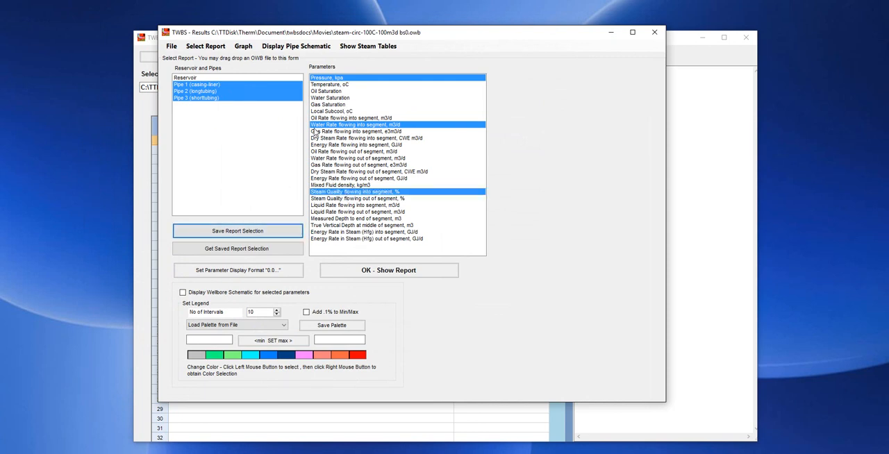
left_click(383, 272)
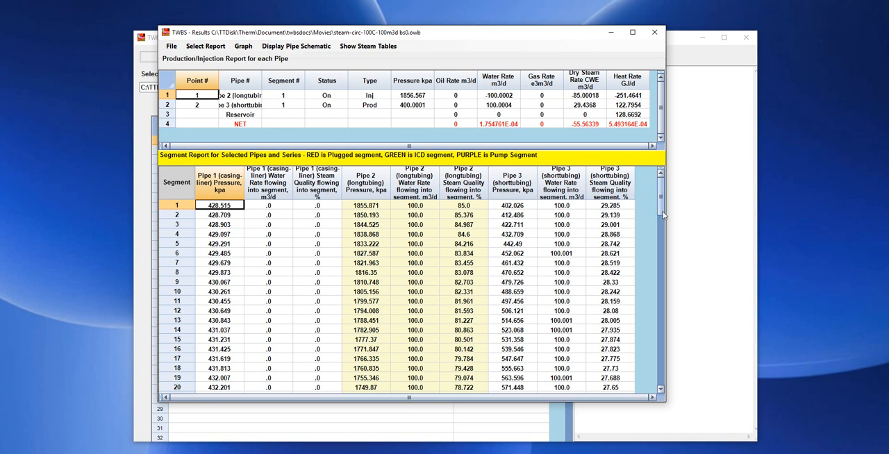
Extend the report window's height and examine longtubing steam quality from segment 1 to the toe, plus casing-liner steam quality at segment 107
double_click(504, 402)
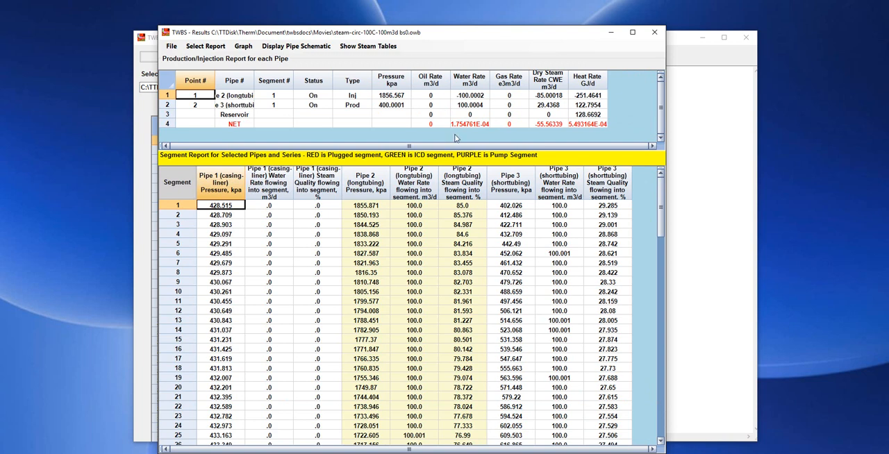
left_click(470, 206)
scroll(470, 215, "down", 18)
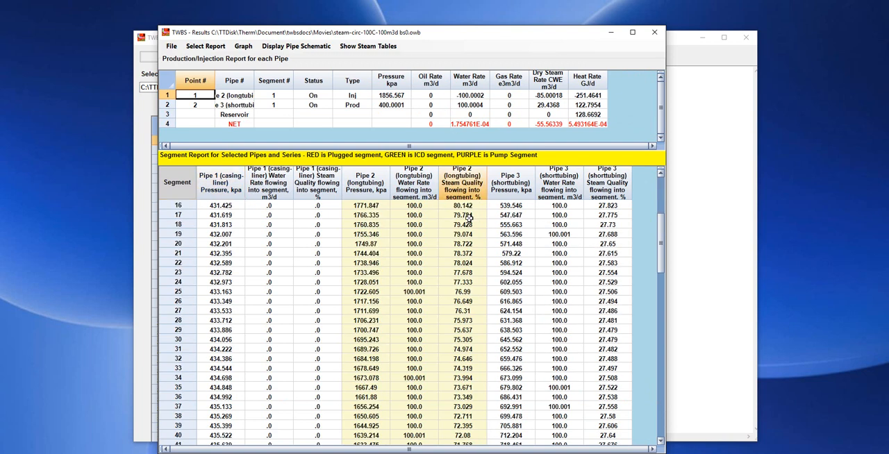
scroll(470, 224, "down", 10)
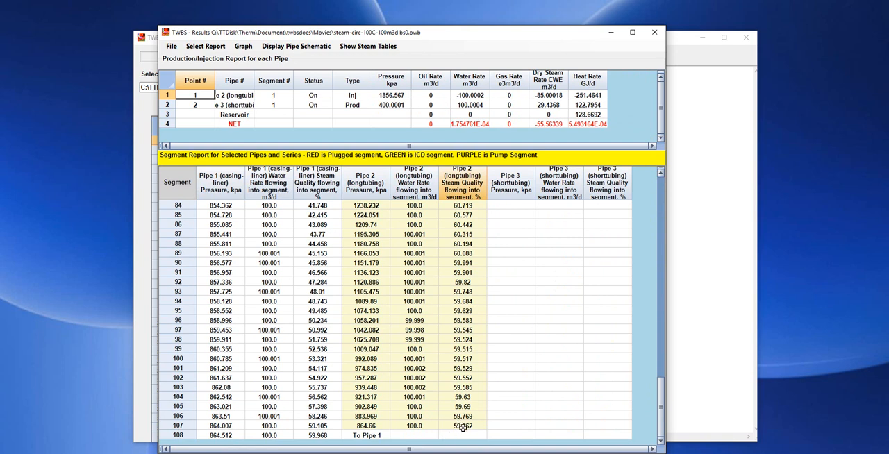
left_click(324, 426)
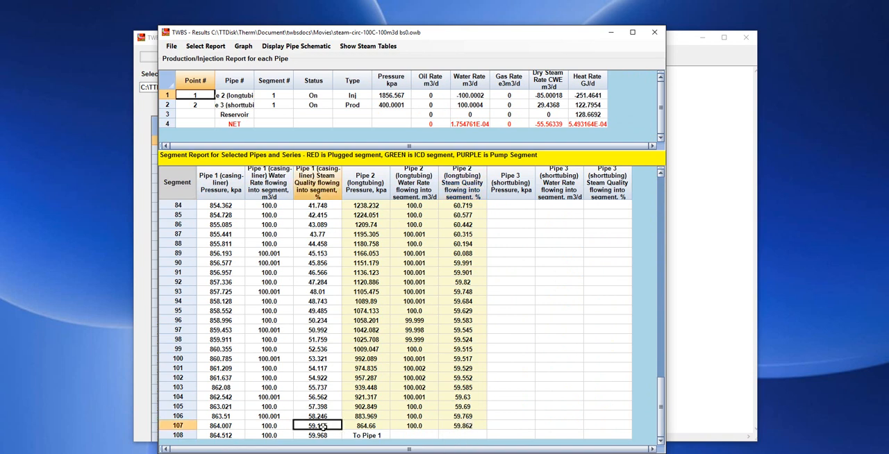
Examine steam quality for the casing-liner at segment 66 and for the shorttubing between segments 65 and 1
scroll(323, 426, "up", 13)
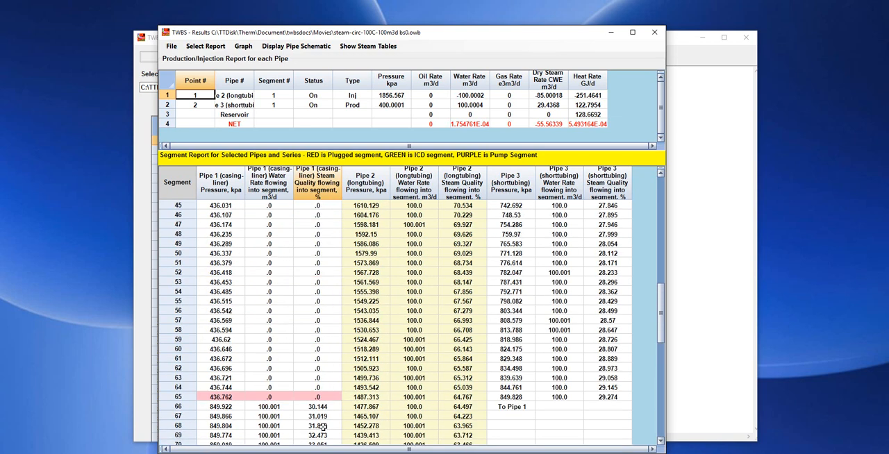
left_click(325, 407)
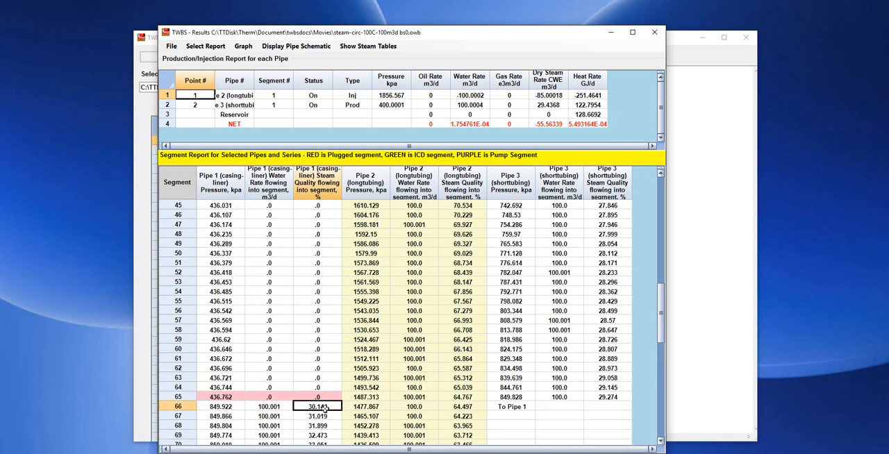
left_click(606, 397)
scroll(604, 398, "up", 15)
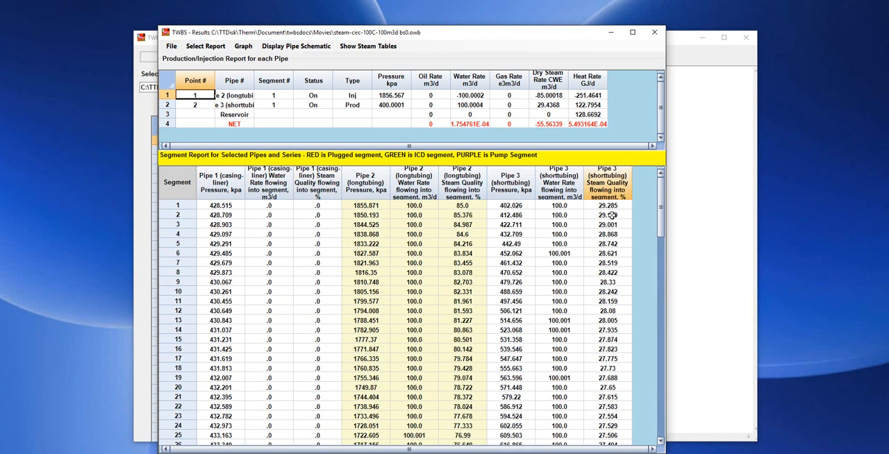
left_click(622, 206)
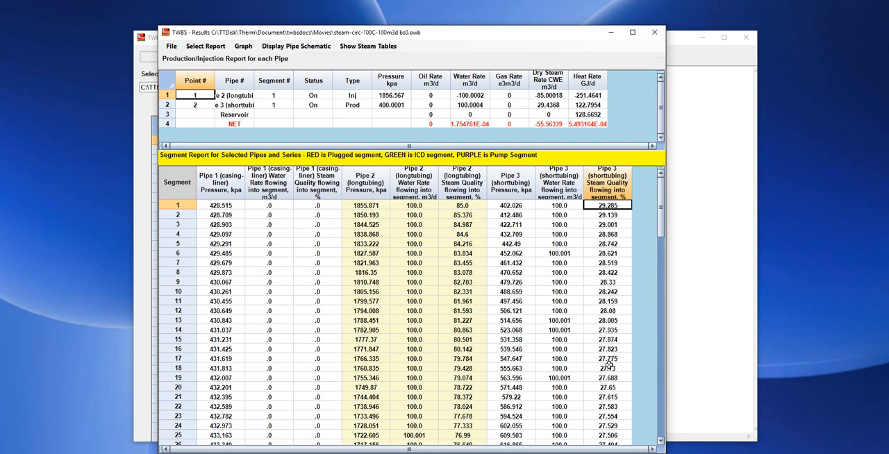
left_click(620, 397)
scroll(618, 400, "down", 14)
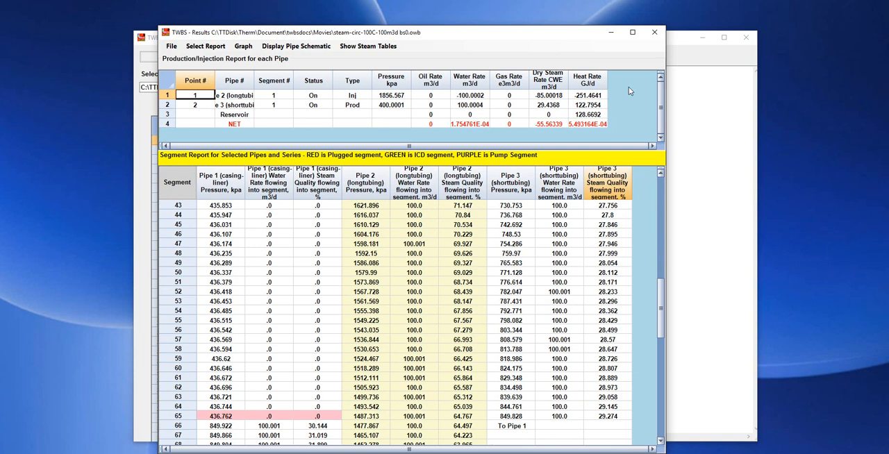
Close the results and run windows and open steam-circ-100C-100m3d bs0.DAT in data preparation
left_click(654, 32)
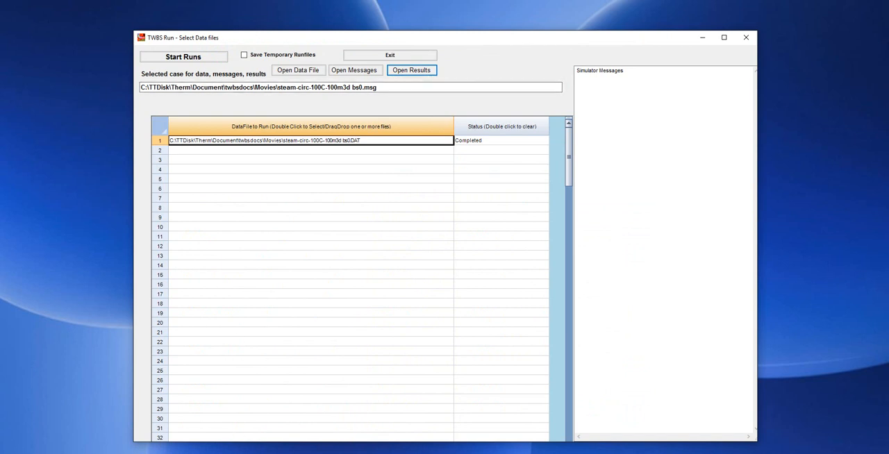
left_click(746, 37)
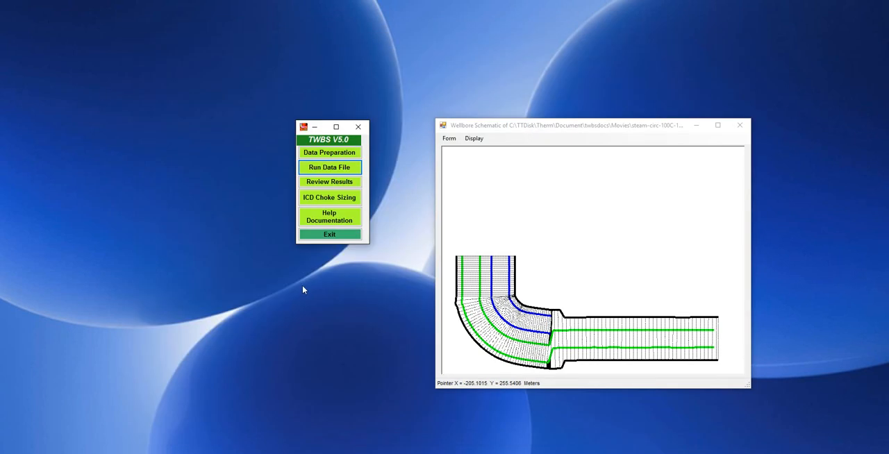
left_click(325, 154)
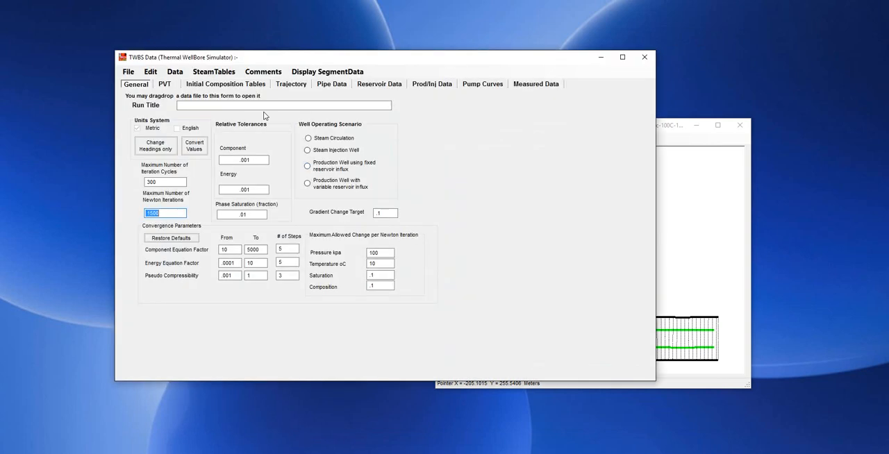
left_click(130, 73)
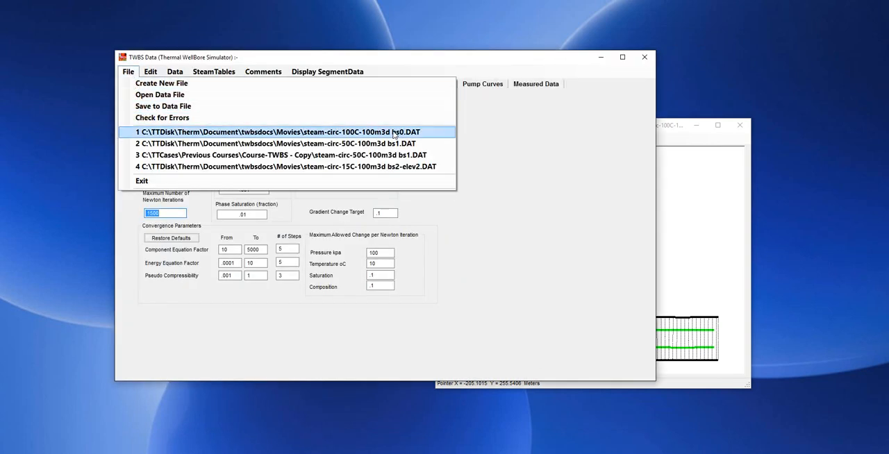
left_click(359, 133)
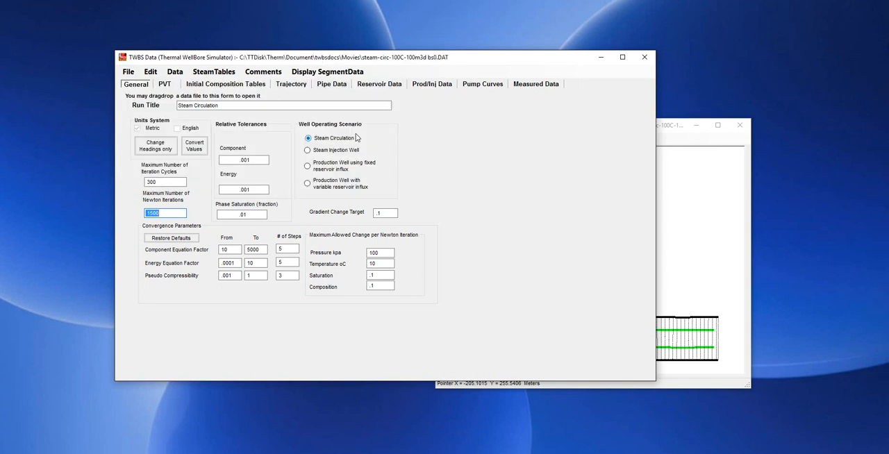
Assign steam-circ-100C-100m3d bs0.owb as the initial conditions file for all pipes in the pipe data
left_click(331, 84)
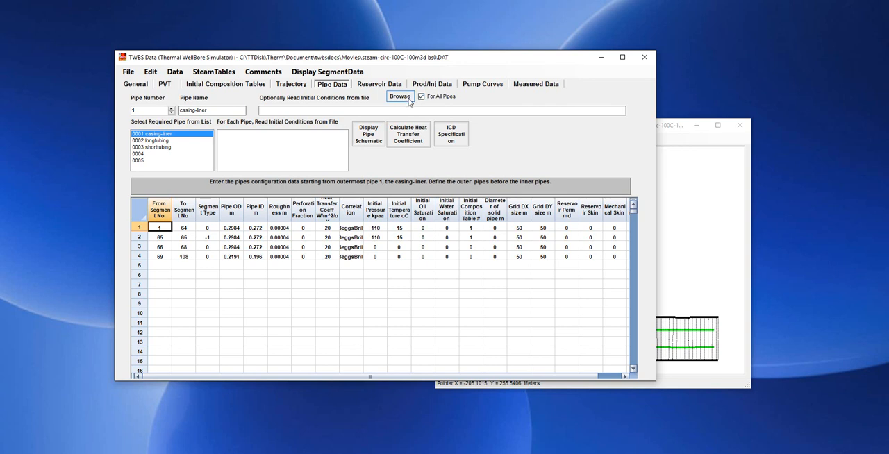
left_click(400, 96)
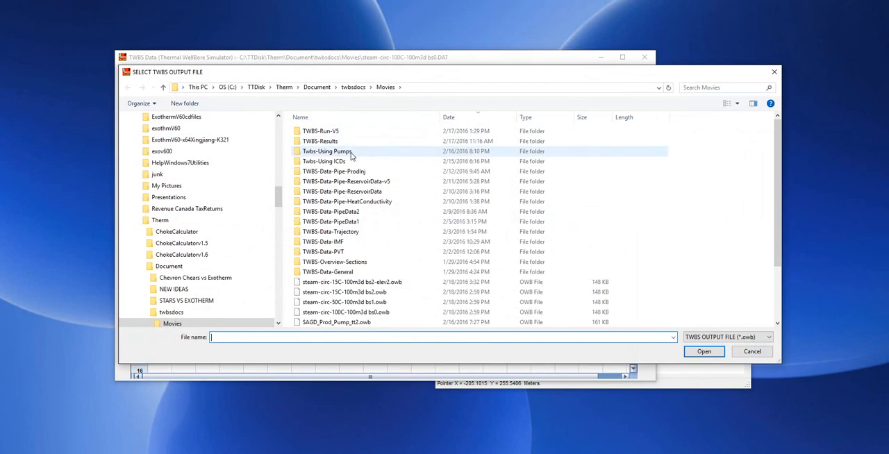
scroll(337, 262, "down", 2)
double_click(384, 263)
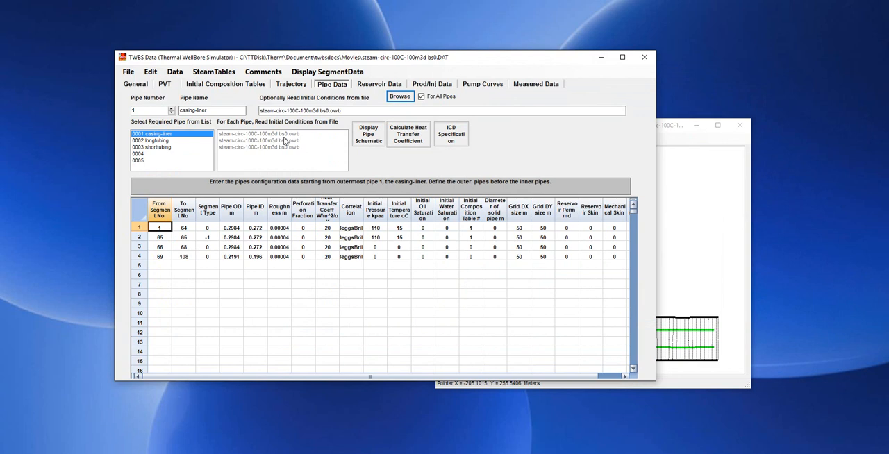
Check the pipe data and initial conditions file assignment for the longtubing, shorttubing and casing-liner
left_click(156, 142)
left_click(157, 147)
left_click(156, 134)
left_click(159, 141)
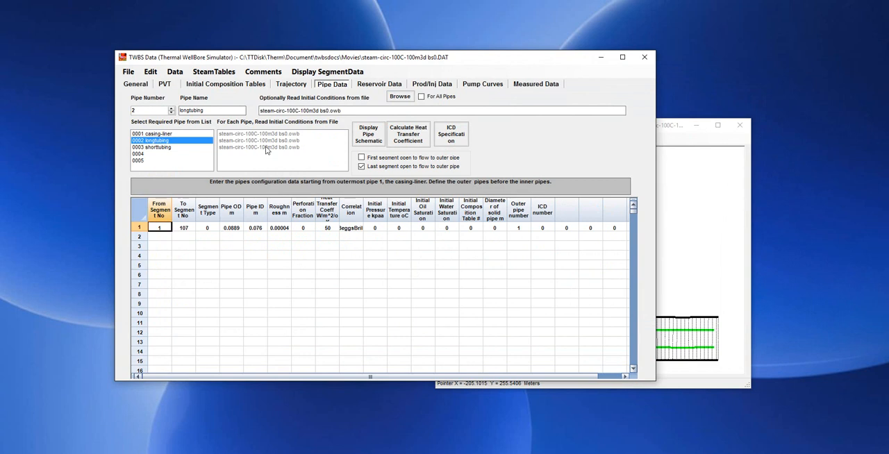
left_click(152, 148)
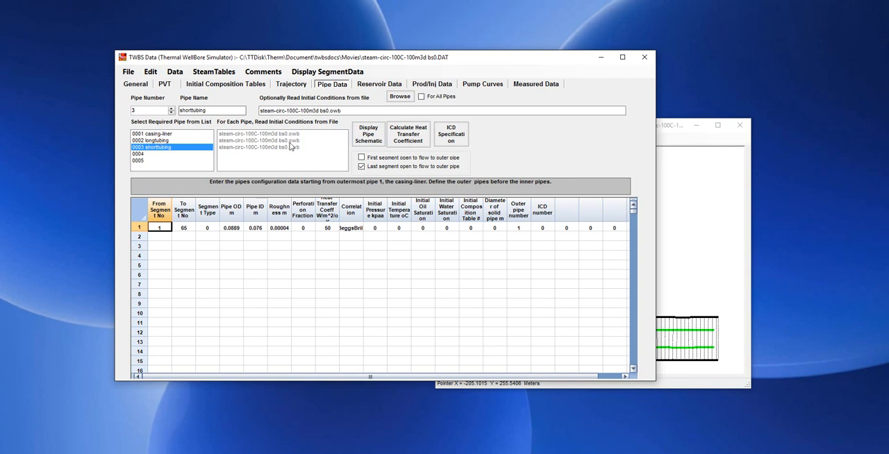
left_click(155, 134)
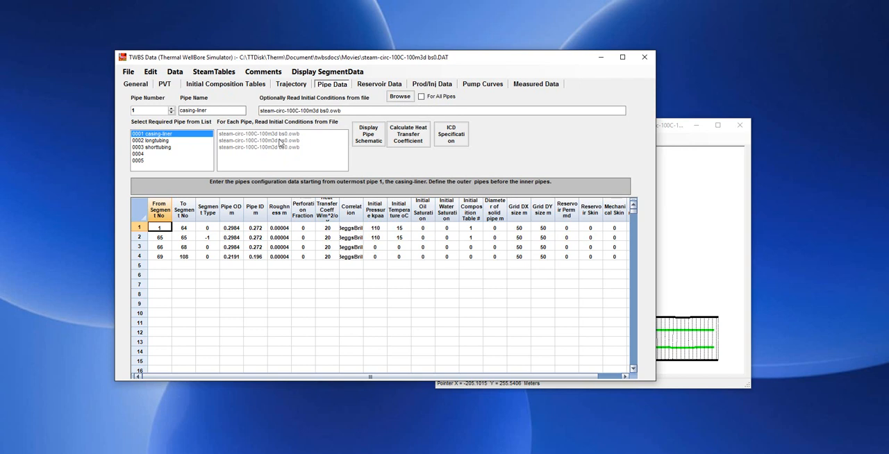
Set the reservoir temperature for segments 1 to 108 to 50 °C in the reservoir data
left_click(392, 84)
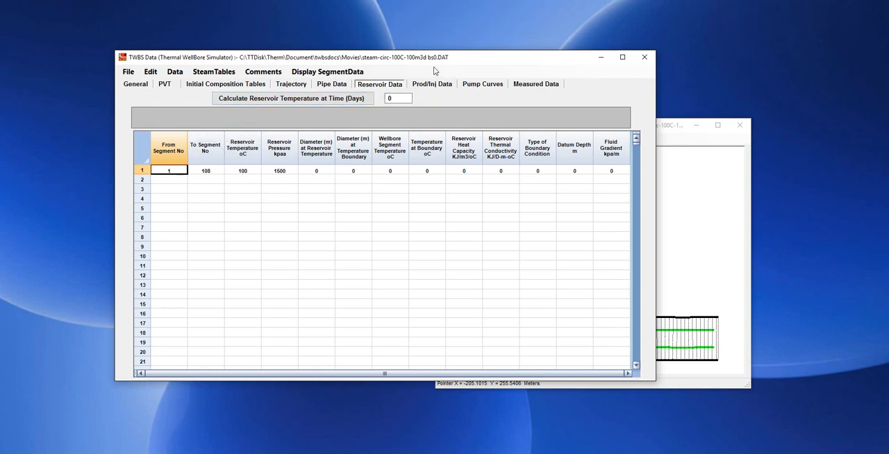
left_click(249, 171)
type("50")
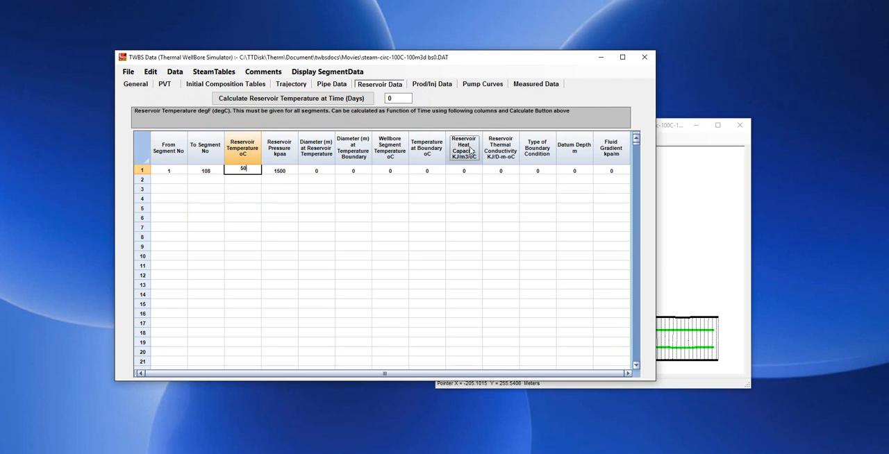
Check the injection point's maximum injection pressure and keep the production point's offtake pressure at 400 kPa
left_click(433, 85)
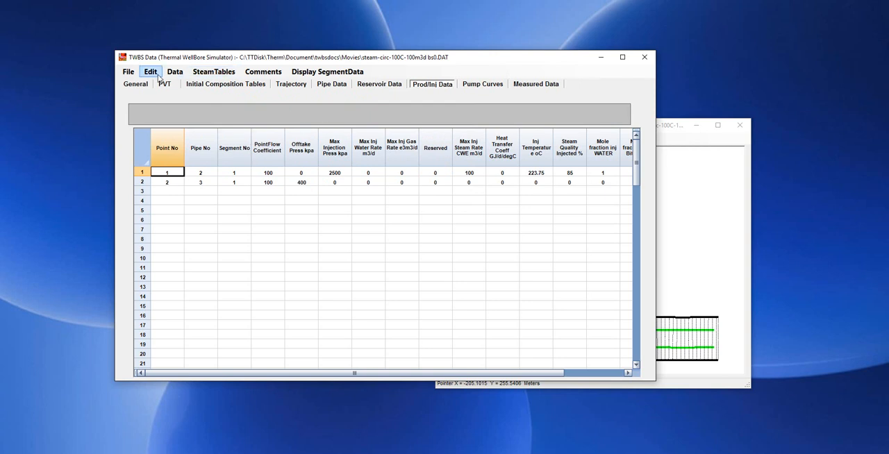
left_click(336, 172)
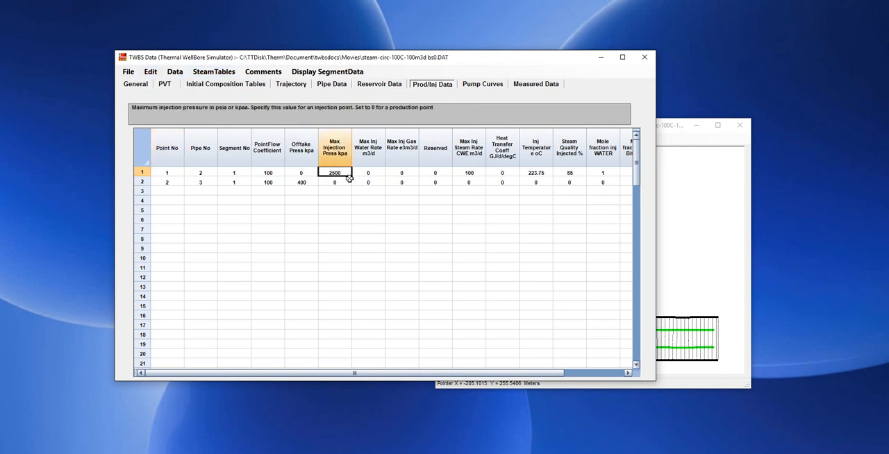
left_click(303, 181)
type("400")
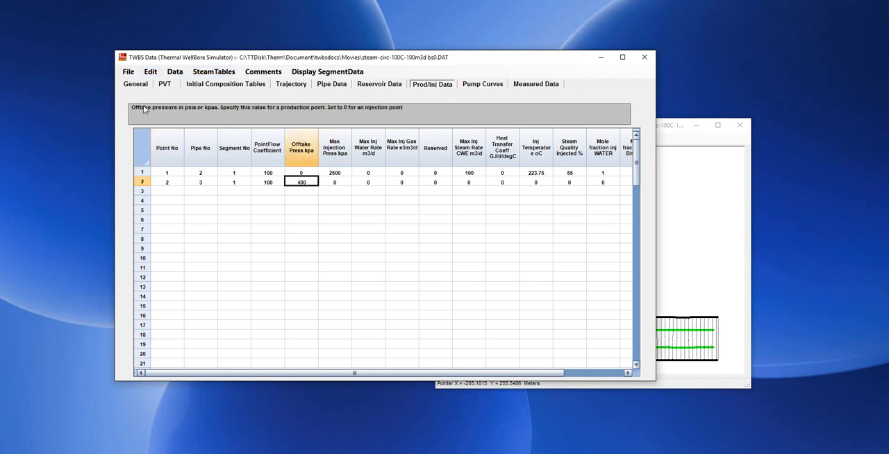
Check the data for errors and save the case over the existing file steam-circ-50C-100m3d bs1.DAT
left_click(126, 72)
left_click(146, 118)
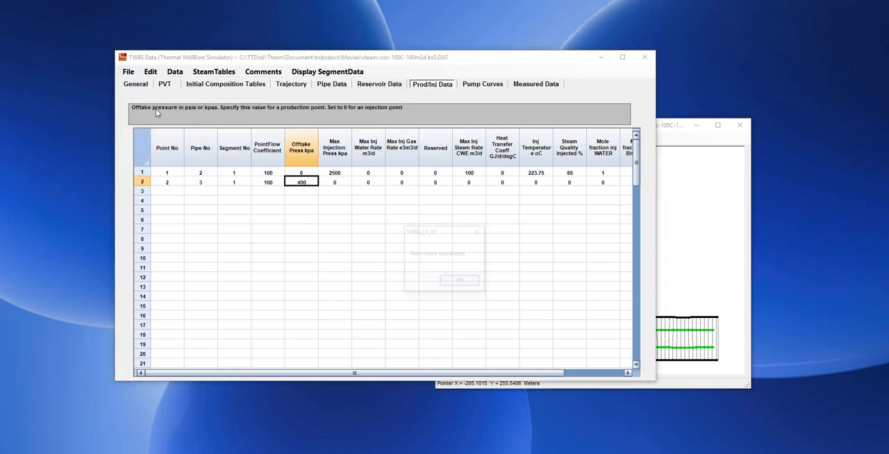
left_click(461, 282)
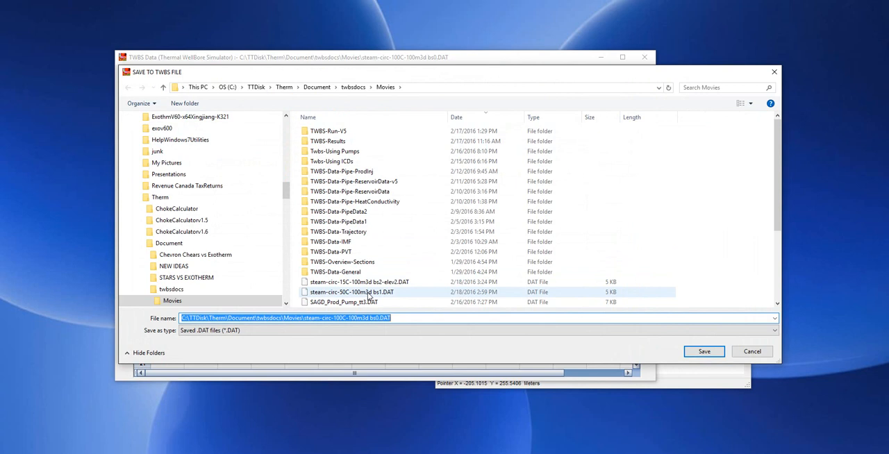
left_click(368, 293)
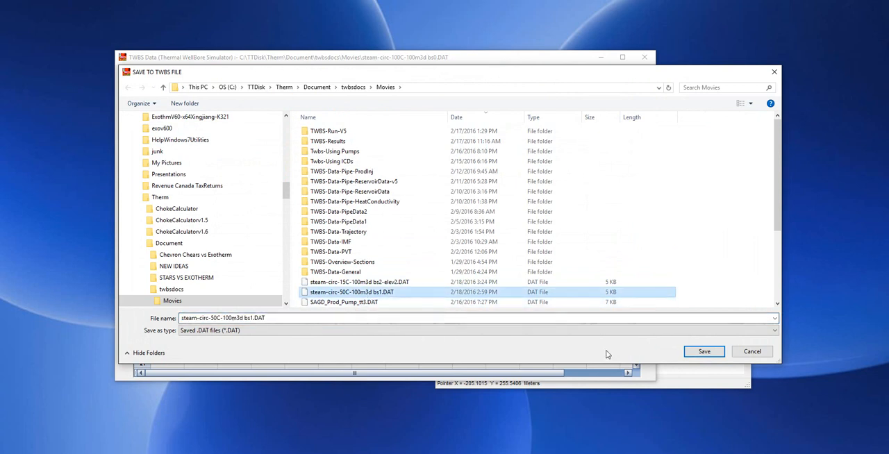
left_click(705, 351)
left_click(464, 256)
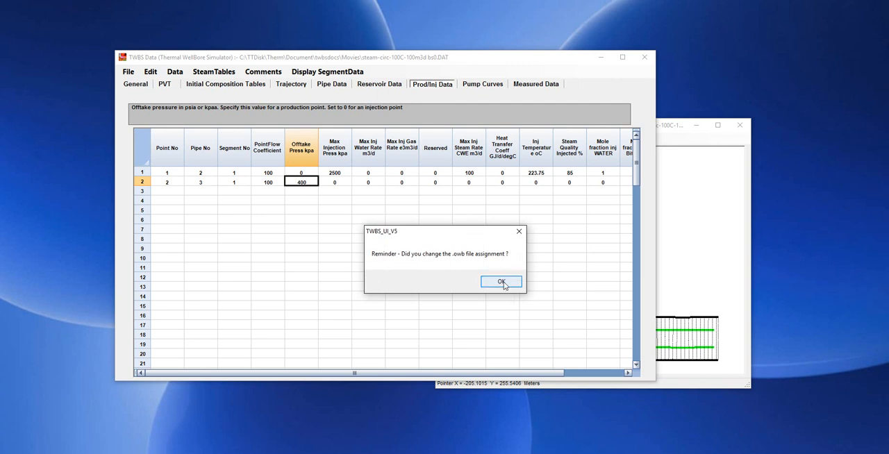
left_click(501, 282)
Close the data preparation window and the wellbore schematic
mouse_move(465, 63)
left_mouse_down()
mouse_move(484, 50)
mouse_move(462, 59)
left_mouse_up()
left_click(638, 51)
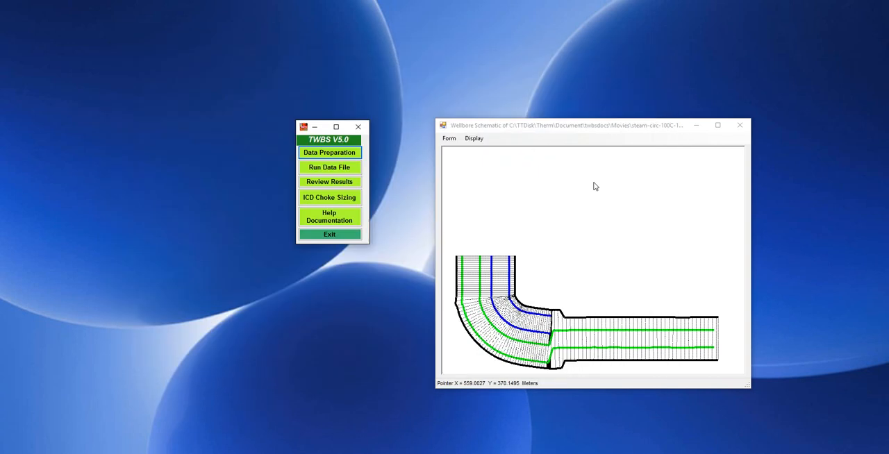
left_click(739, 125)
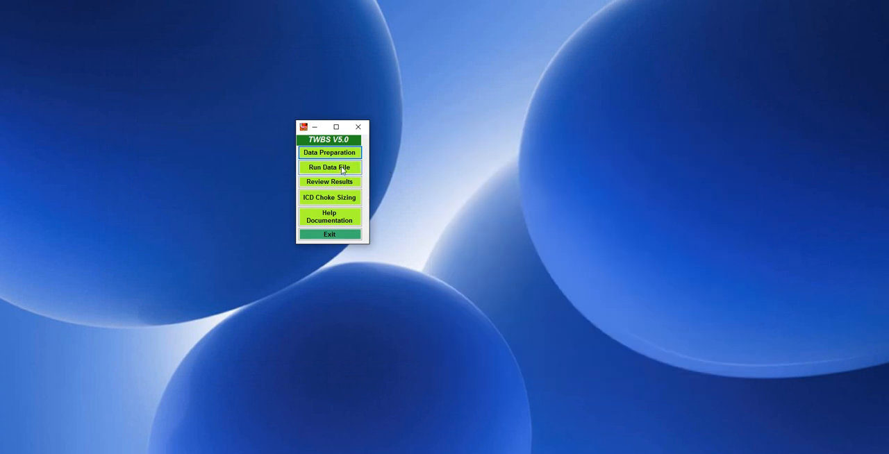
Load steam-circ-50C-100m3d bs1.DAT as the first data file to run and start the simulation
left_click(343, 171)
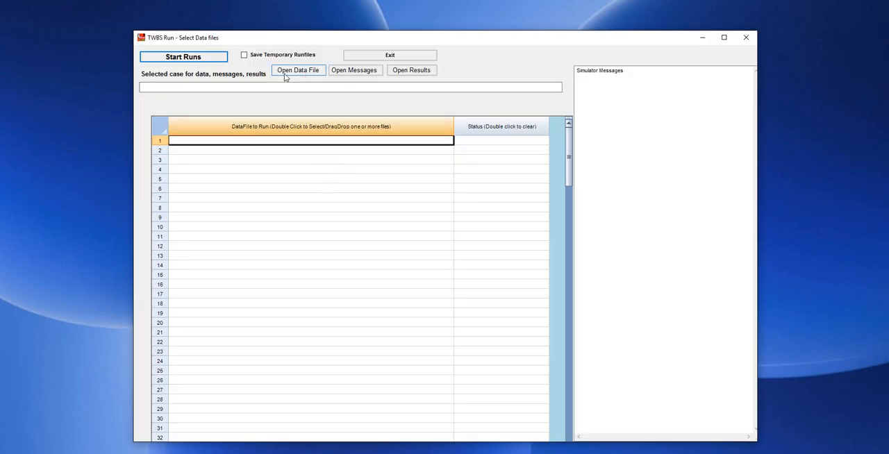
left_click(202, 58)
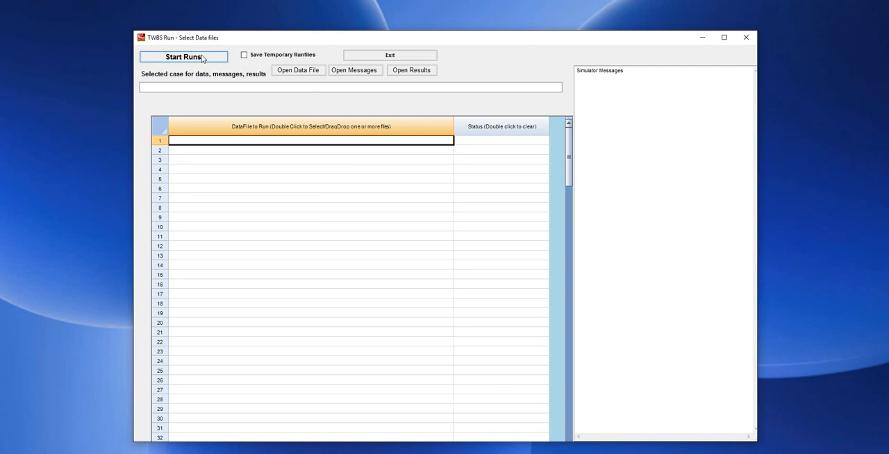
double_click(345, 142)
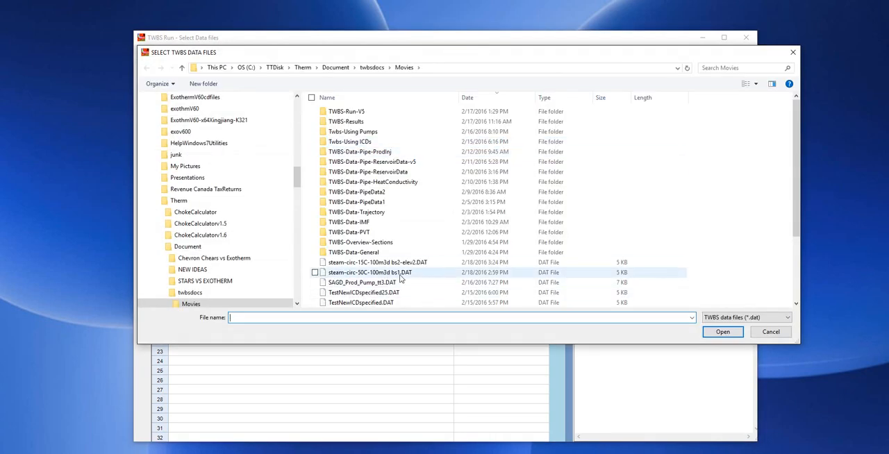
double_click(378, 274)
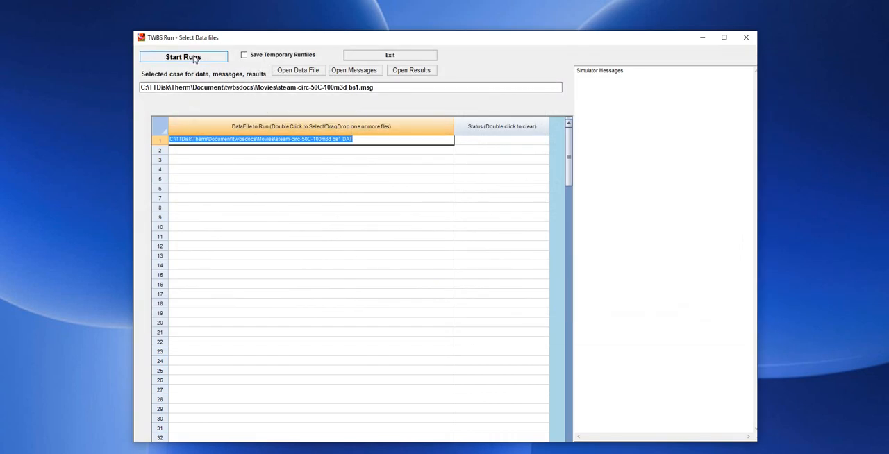
left_click(193, 60)
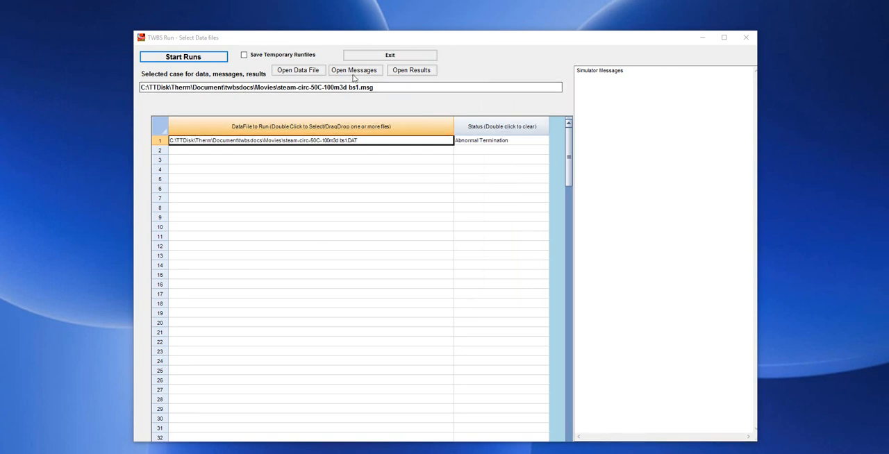
Open the simulator messages for the 50C run and read through the iteration cycles to the end
left_click(356, 72)
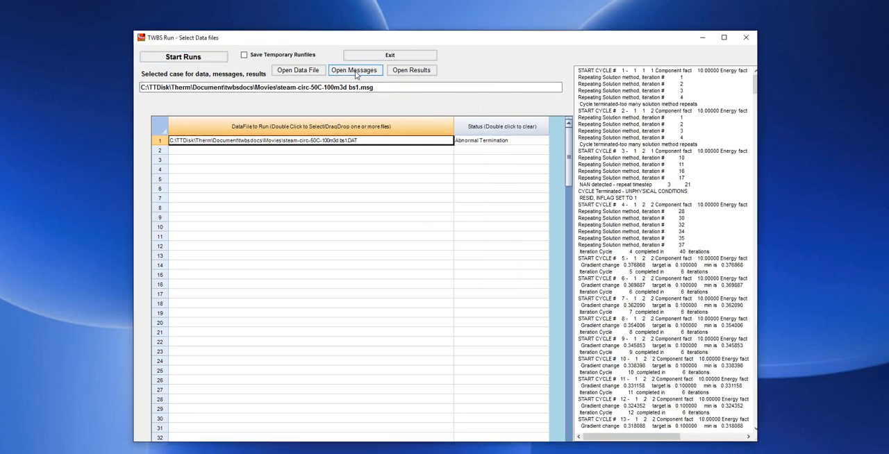
left_click_drag(755, 87, 766, 369)
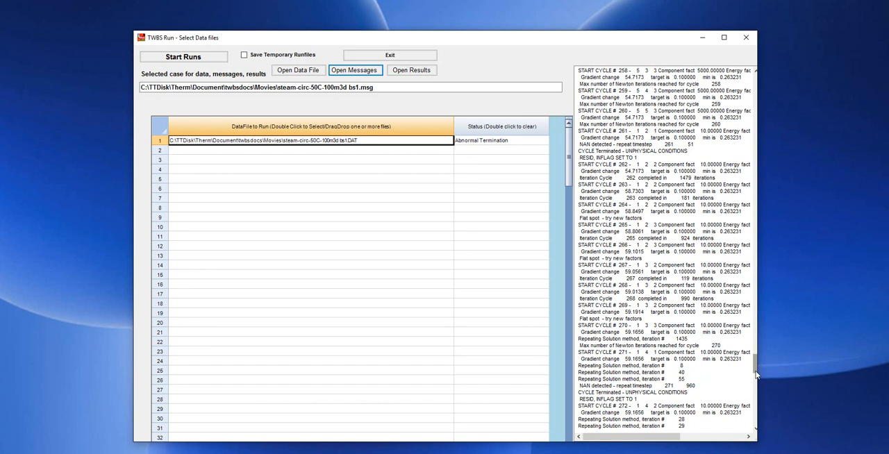
left_click_drag(755, 367, 769, 428)
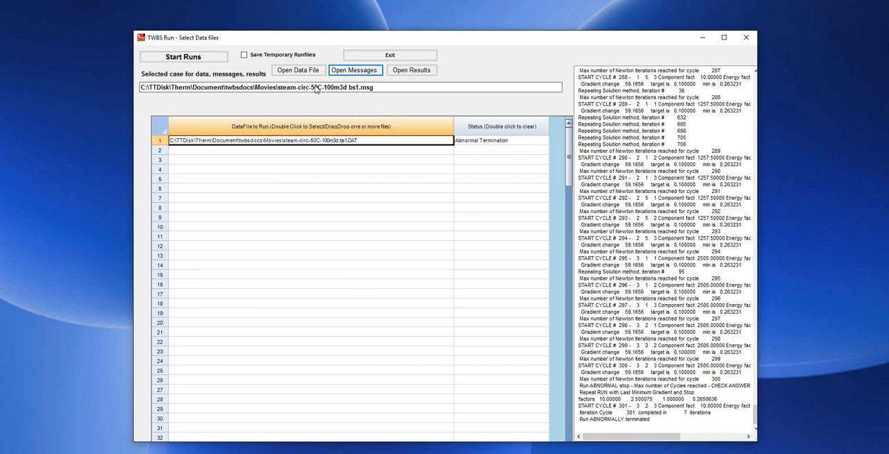
Open the 50C run's results and show the report using the saved report selection
left_click(414, 73)
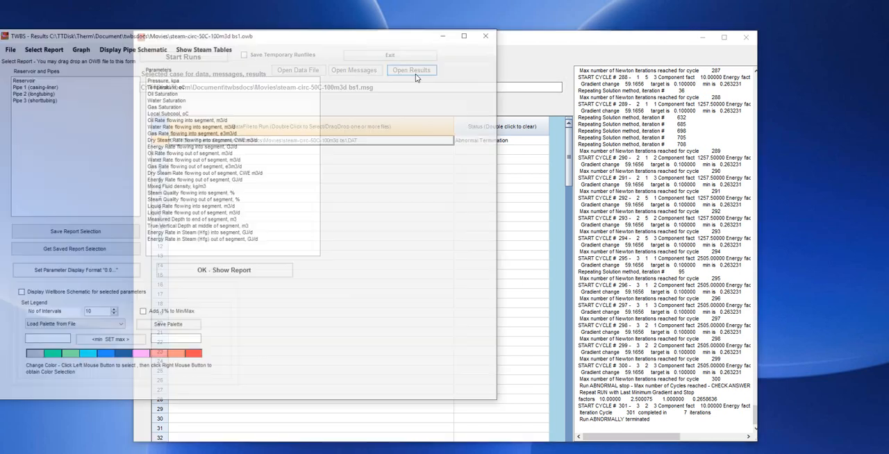
left_click_drag(231, 32, 340, 33)
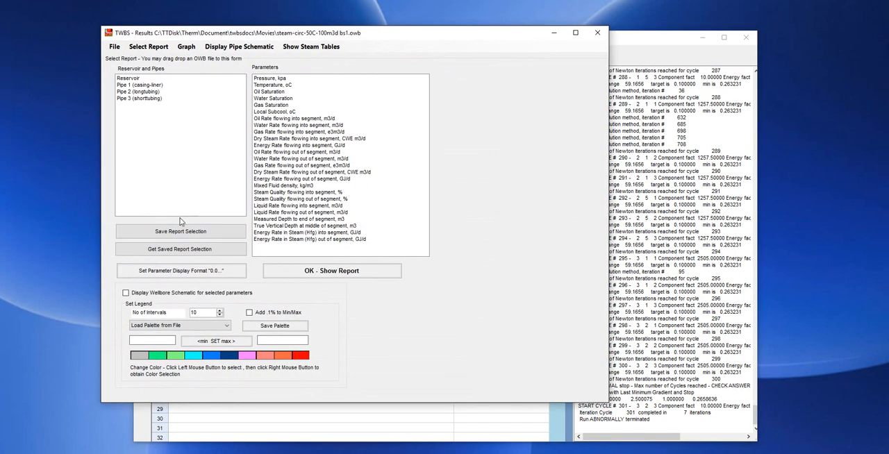
left_click(181, 250)
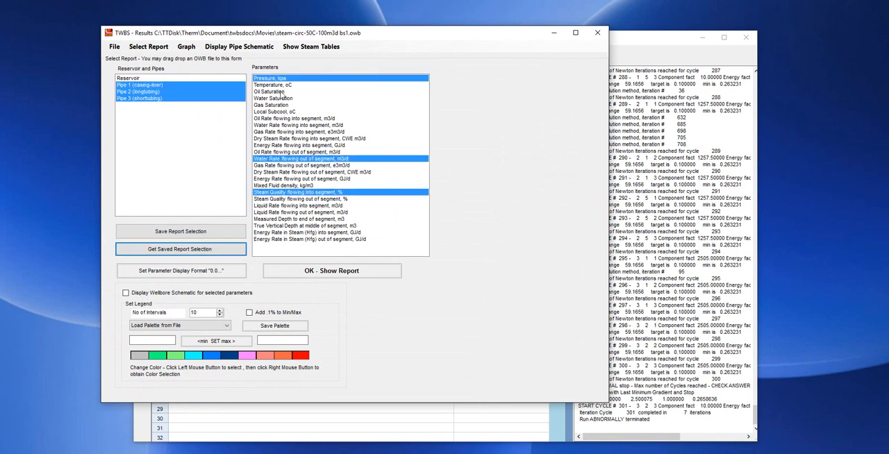
left_click(327, 273)
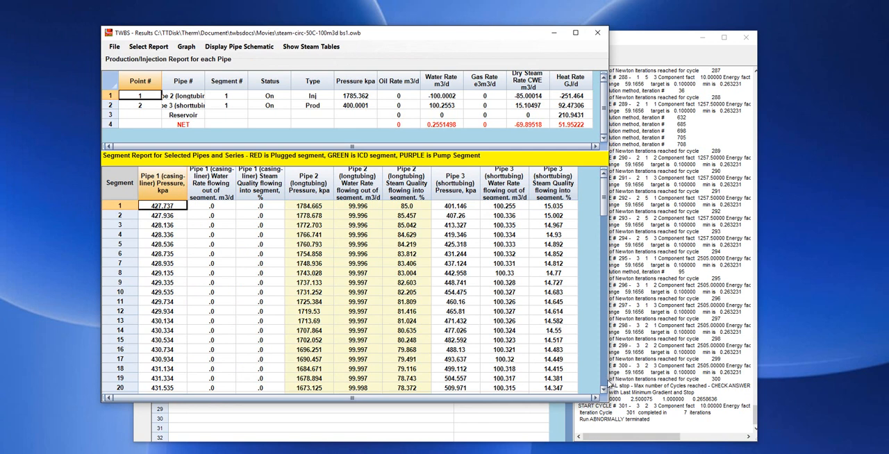
Review the segment report from the first segment to the last and return to its start
left_click(604, 384)
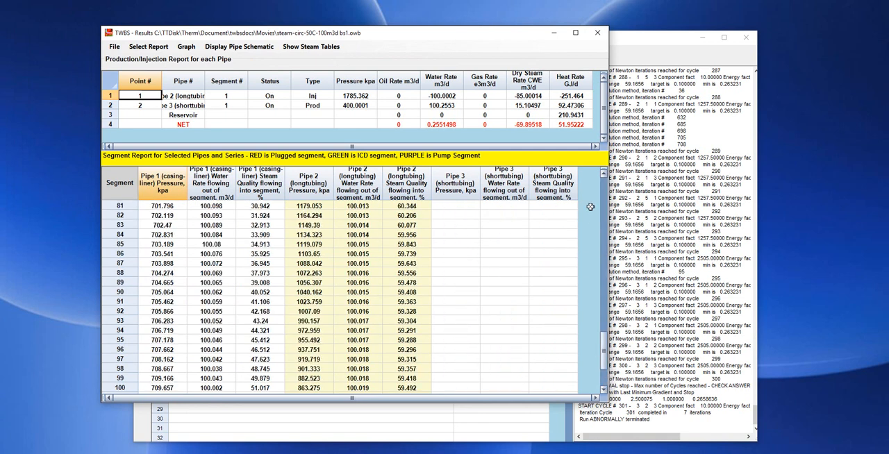
left_click(605, 175)
left_click(605, 175)
left_click(605, 175)
left_click(605, 175)
left_click(605, 175)
left_click(605, 175)
left_click_drag(608, 292, 603, 182)
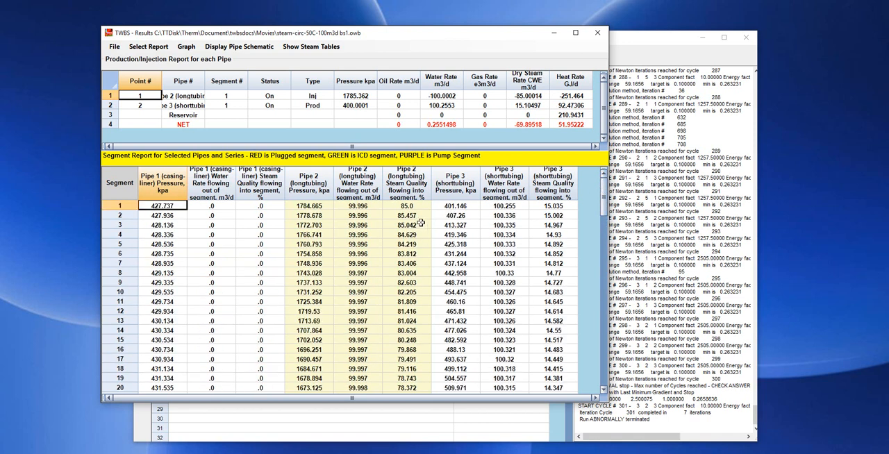
Trace steam quality down the longtubing to its end and back along the casing-liner in the segment report
left_click(408, 208)
scroll(411, 250, "down", 14)
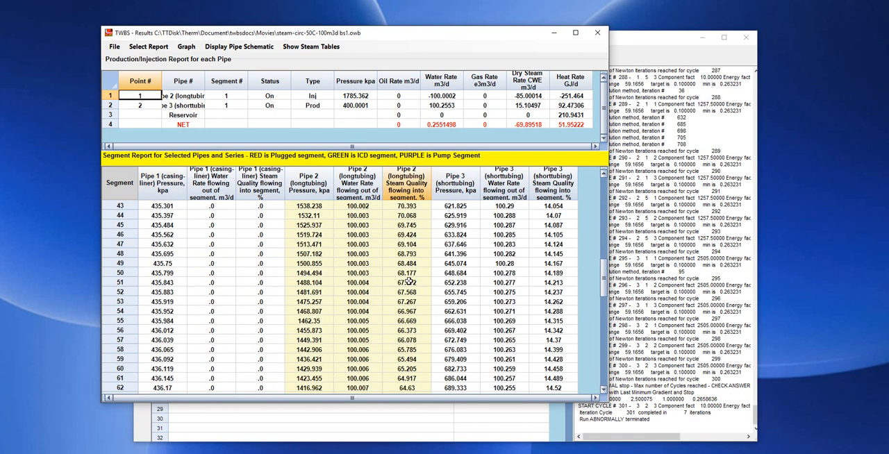
scroll(411, 283, "down", 15)
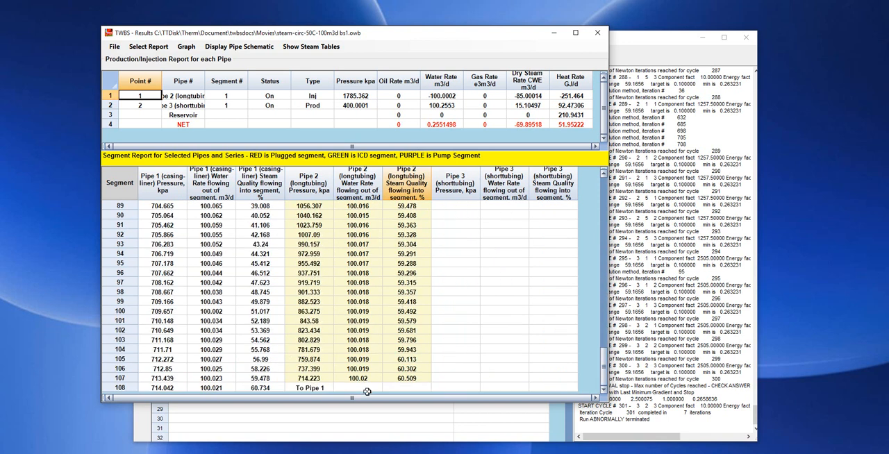
left_click(259, 378)
scroll(257, 381, "up", 3)
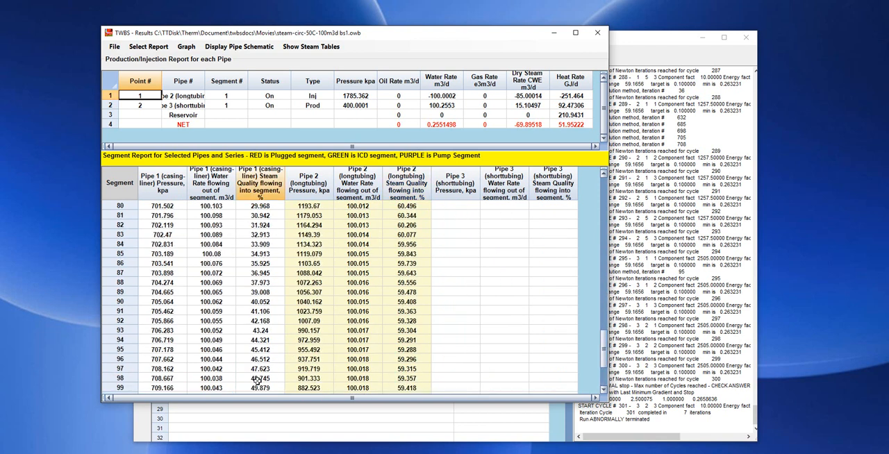
scroll(257, 382, "up", 13)
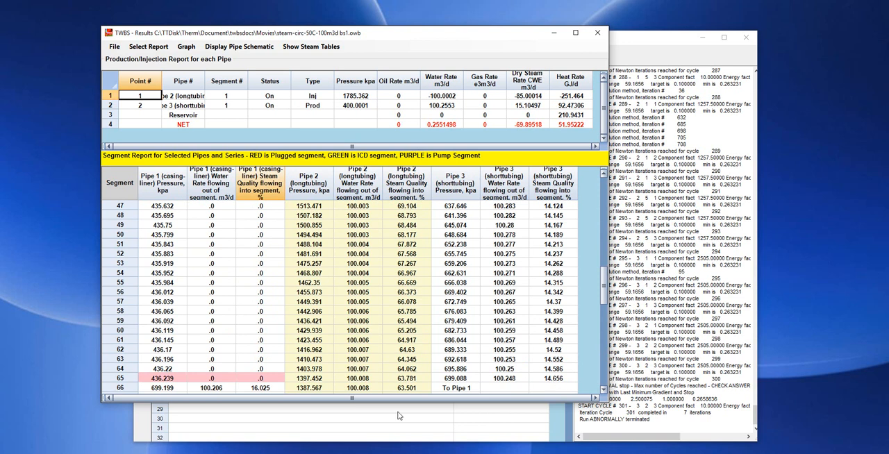
scroll(559, 371, "up", 2)
scroll(559, 372, "up", 13)
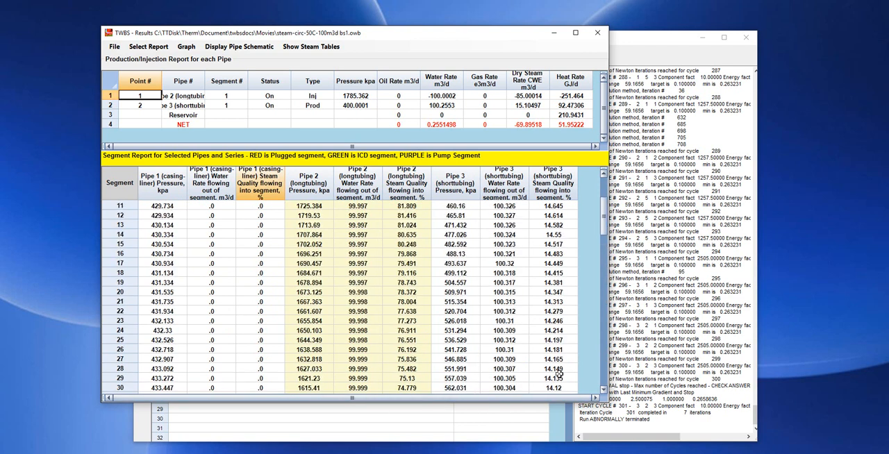
Check the shorttubing's steam quality, the injection and production pressures, and the segments where the shorttubing meets Pipe 1
left_click(557, 206)
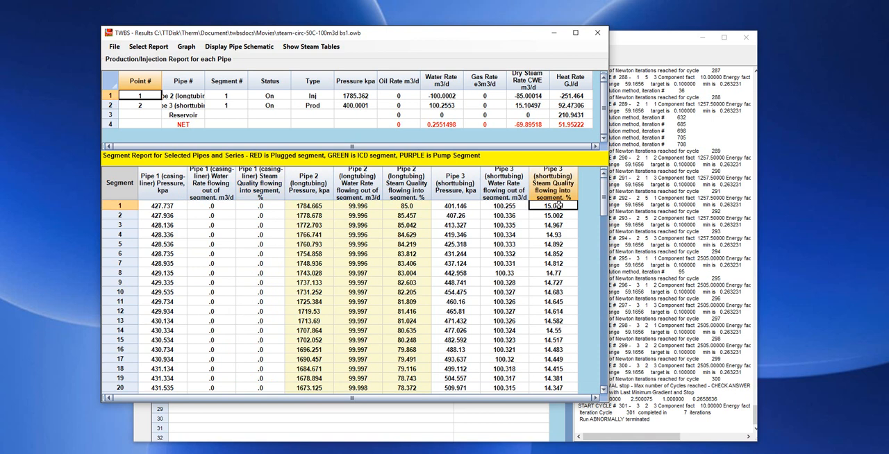
left_click(355, 95)
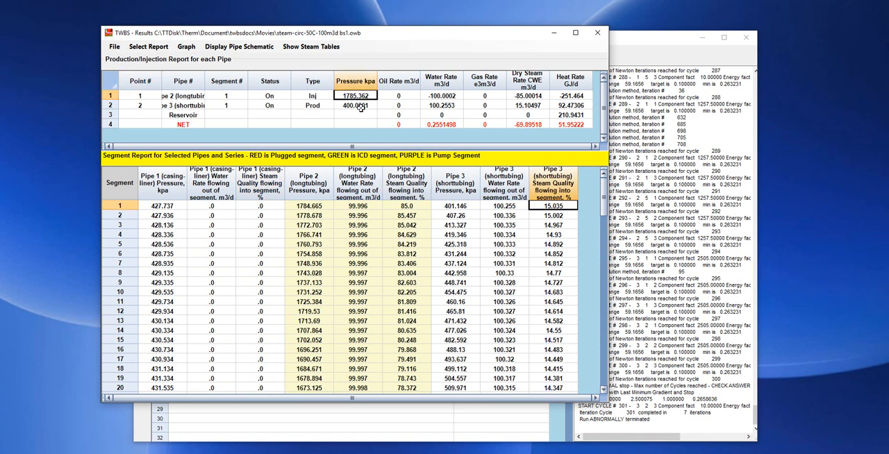
left_click(360, 105)
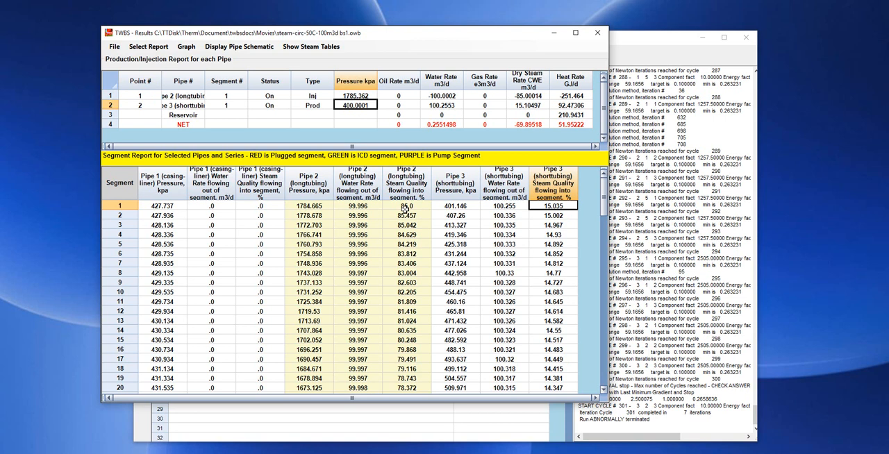
scroll(407, 229, "down", 20)
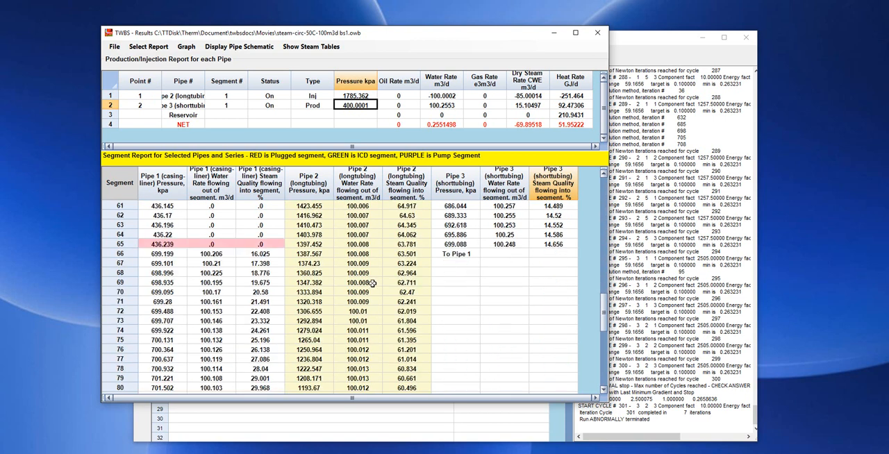
scroll(384, 311, "down", 8)
scroll(260, 306, "up", 10)
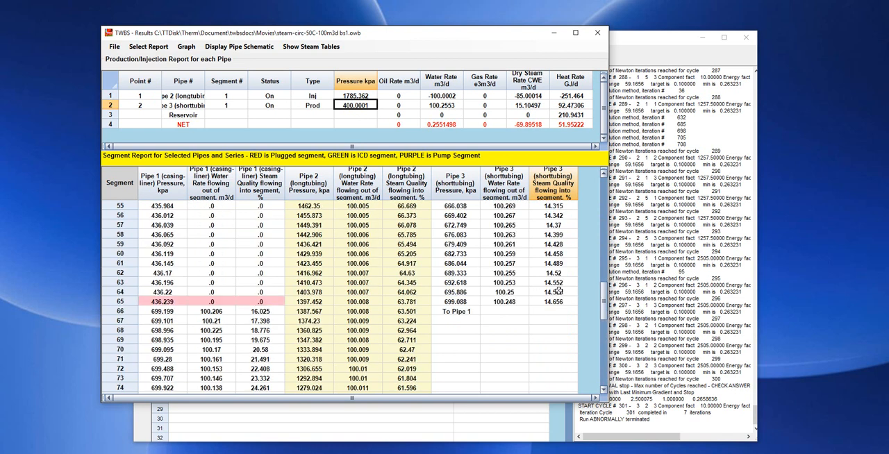
scroll(558, 292, "up", 18)
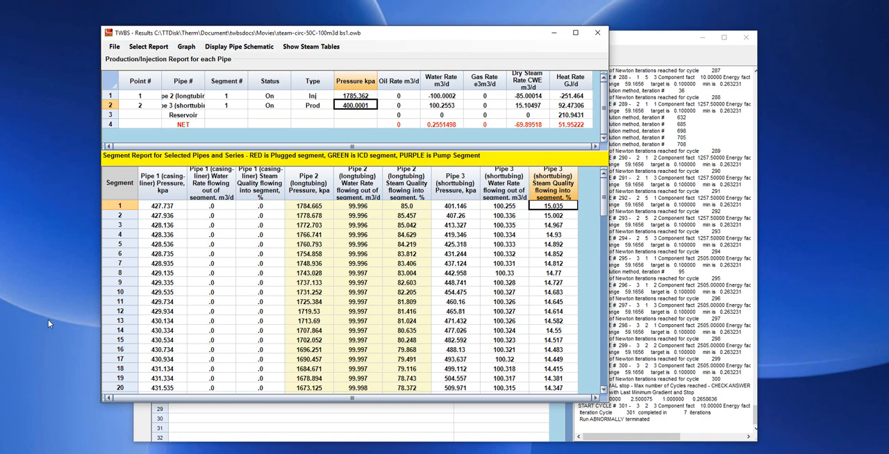
Exit the results and open the data file of the steam-circ-50C-100m3d bs1 case
left_click(113, 46)
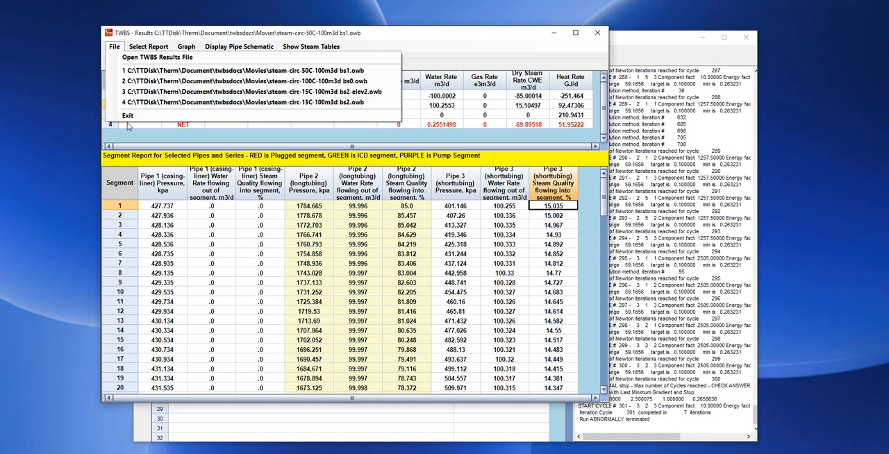
left_click(127, 116)
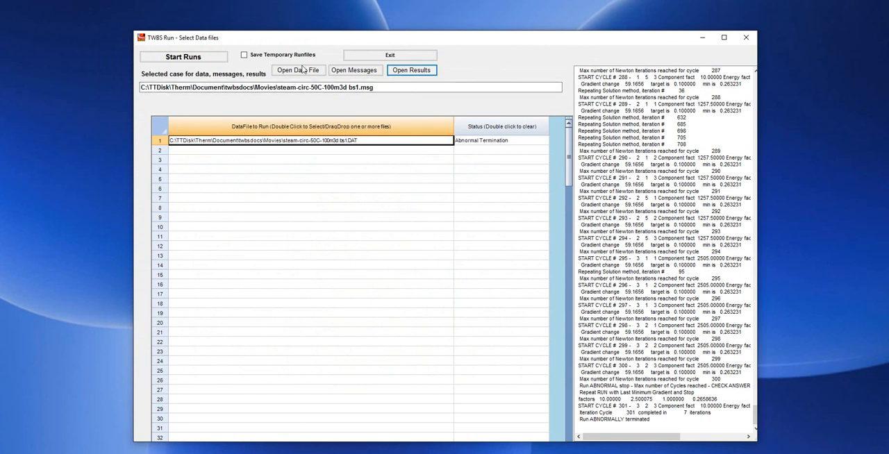
left_click(346, 140)
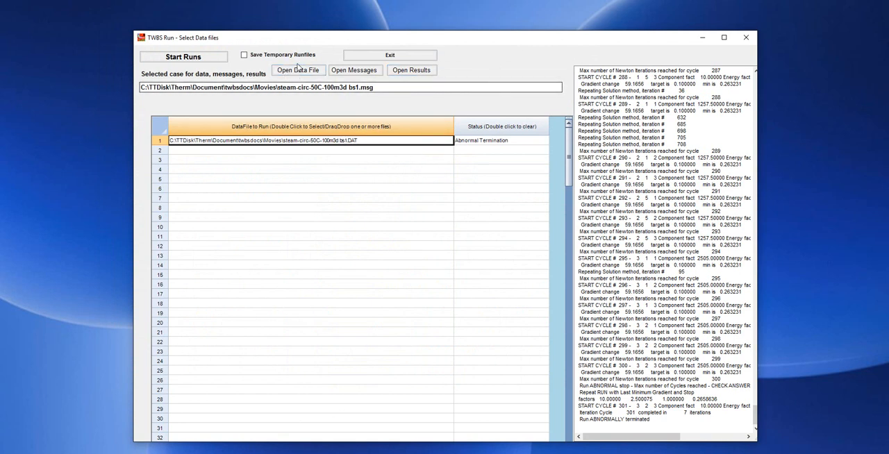
left_click(297, 70)
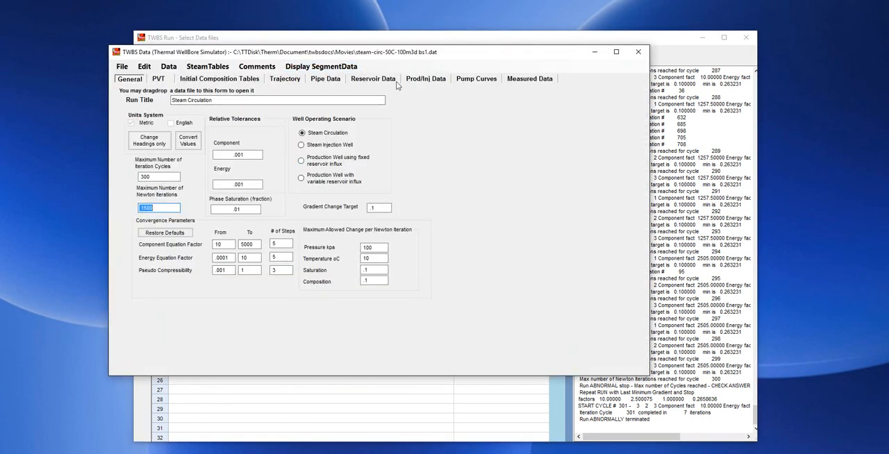
Set all pipes to read initial conditions from steam-circ-50C-100m3d bs1.owb
left_click(330, 81)
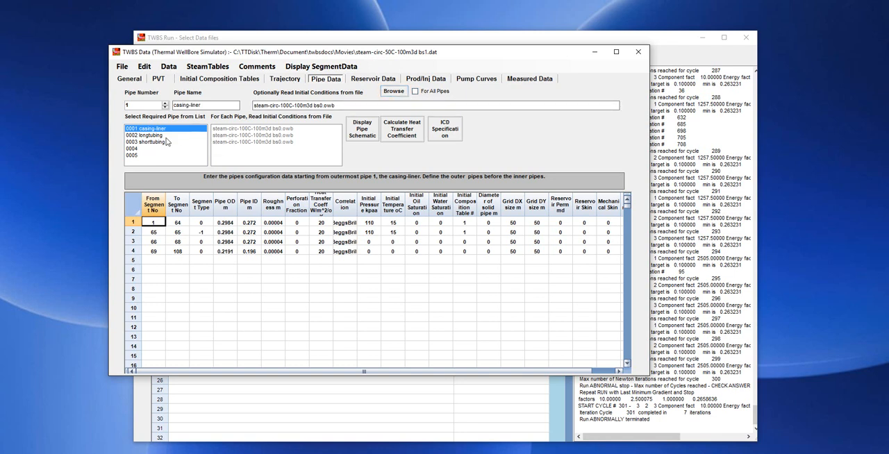
left_click(415, 91)
left_click(394, 92)
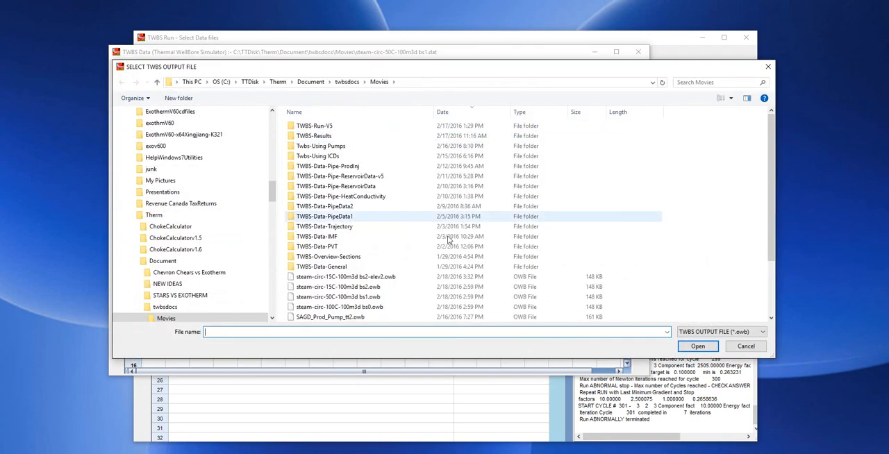
scroll(415, 293, "down", 1)
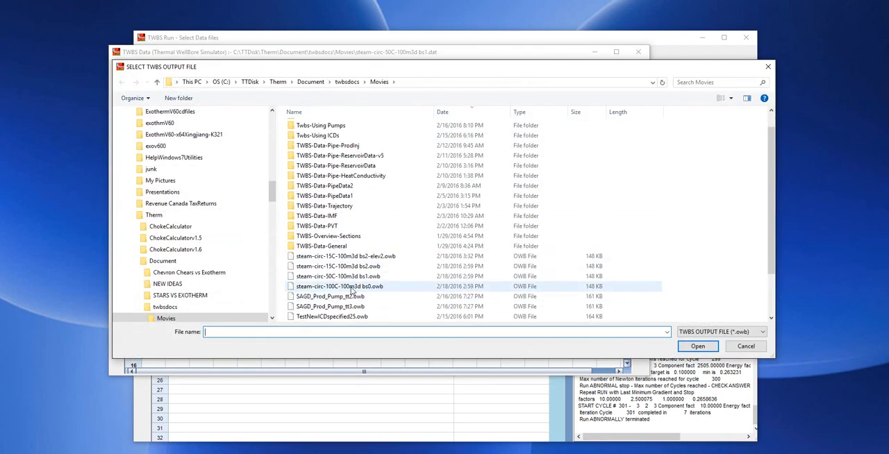
double_click(349, 278)
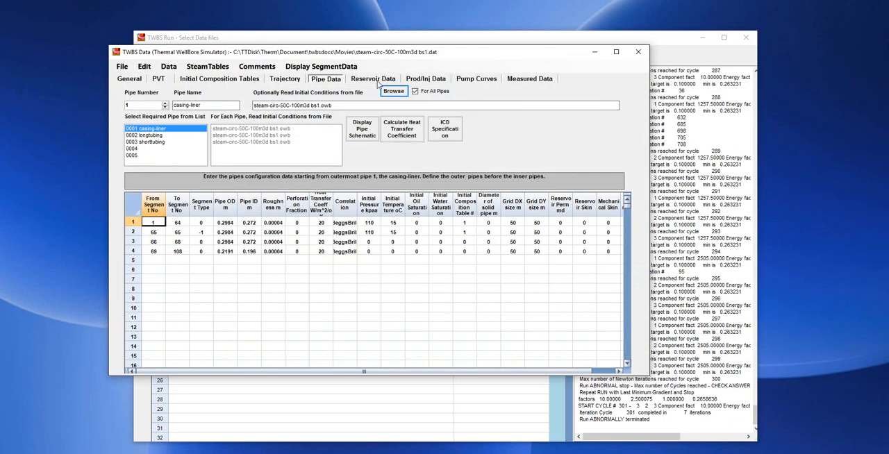
Open the reservoir temperature for segments 1 to 108 for editing in the reservoir data
left_click(370, 81)
left_click(240, 165)
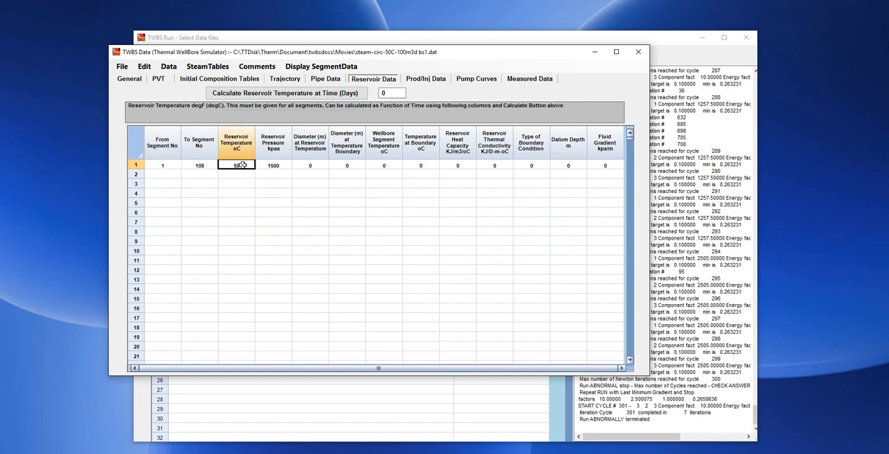
type("1")
left_click(244, 166)
left_click(246, 166)
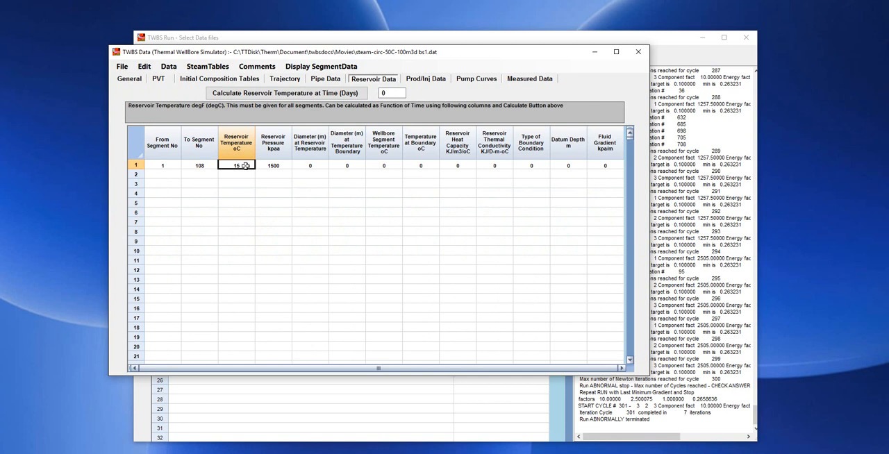
Check the production point's offtake pressure and the injection point's maximum injection pressure
left_click(434, 82)
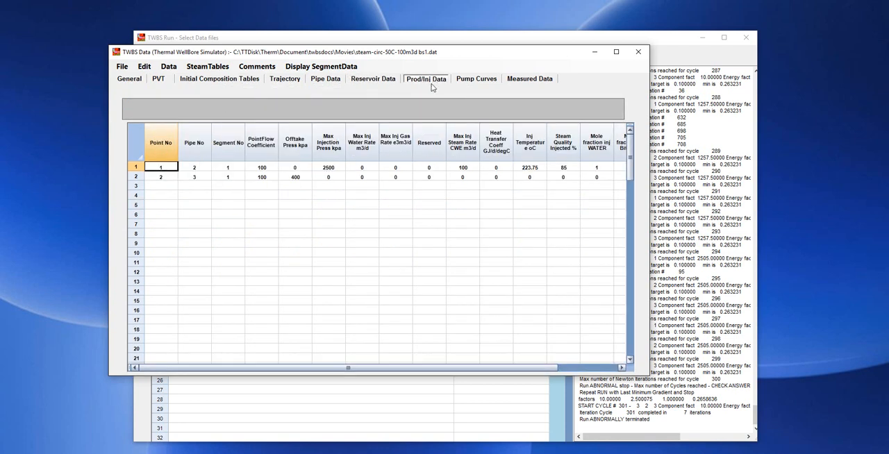
left_click(337, 170)
left_click(295, 182)
left_click(295, 177)
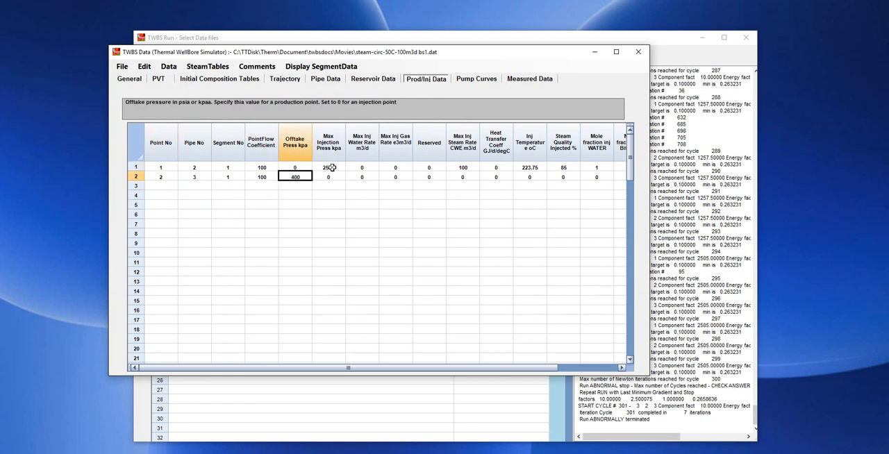
left_click(332, 168)
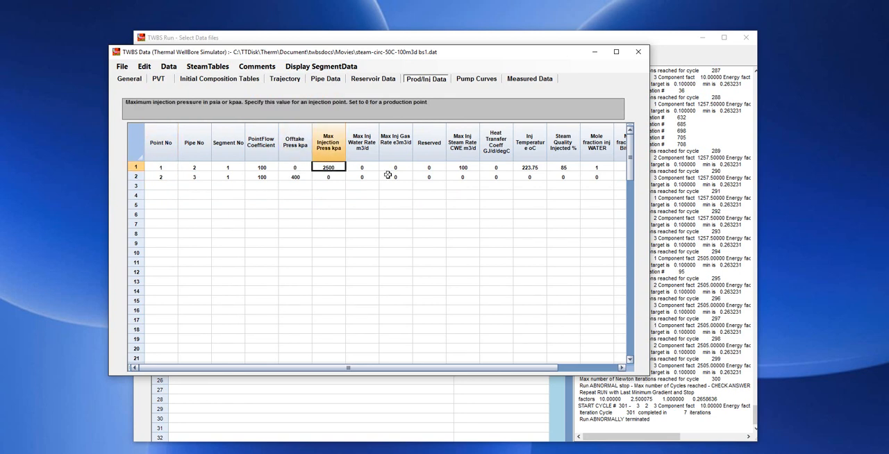
Review the well trajectory's true depths, segment lengths and measured depths down to the final segments
left_click(291, 81)
scroll(373, 312, "down", 11)
scroll(373, 316, "down", 14)
scroll(380, 340, "down", 3)
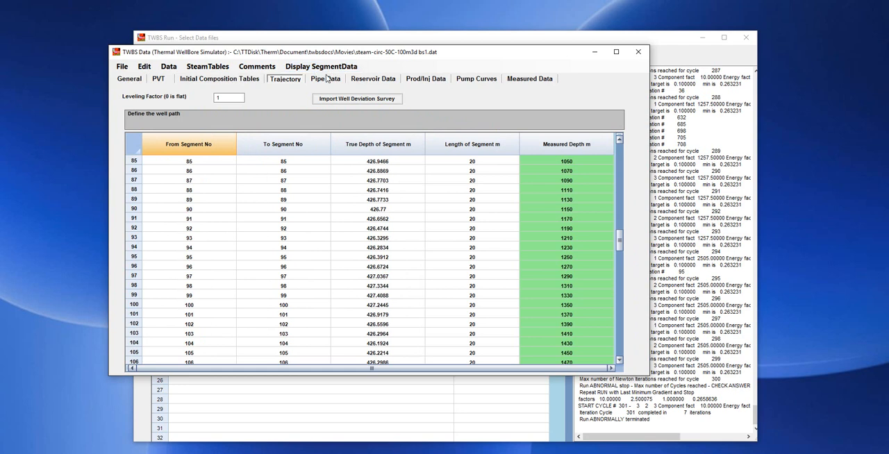
Return to the production and injection data, then leave data preparation without saving the changes
left_click(426, 79)
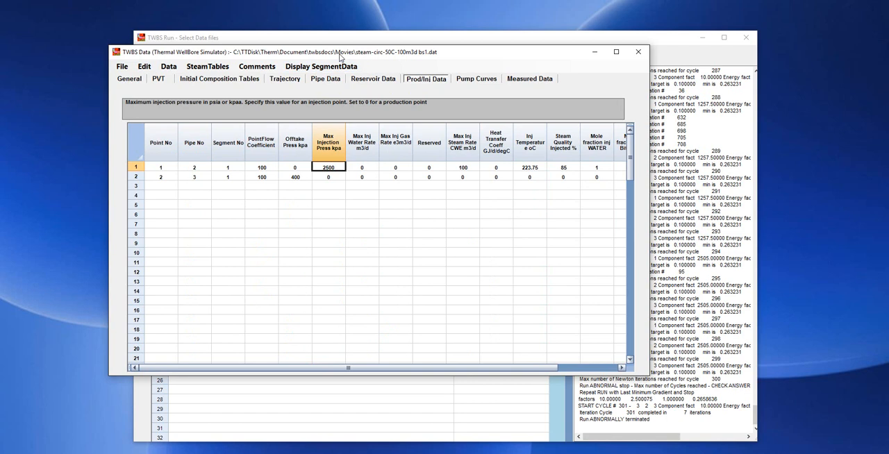
left_click_drag(340, 58, 336, 63)
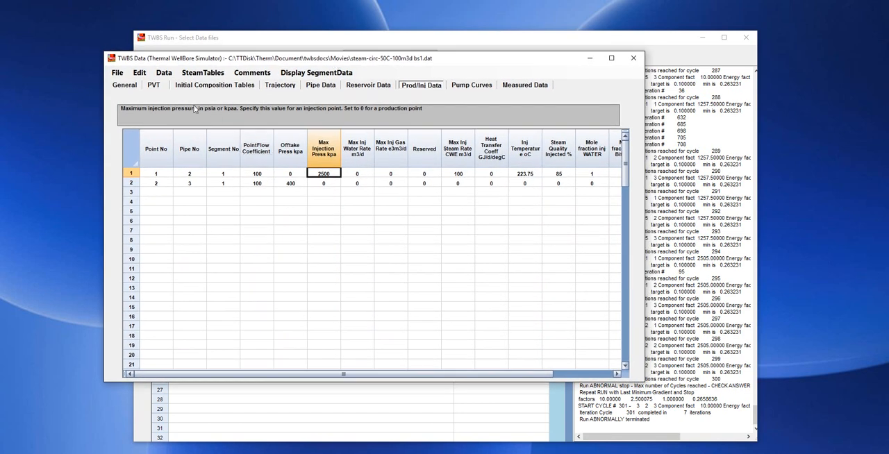
left_click(117, 73)
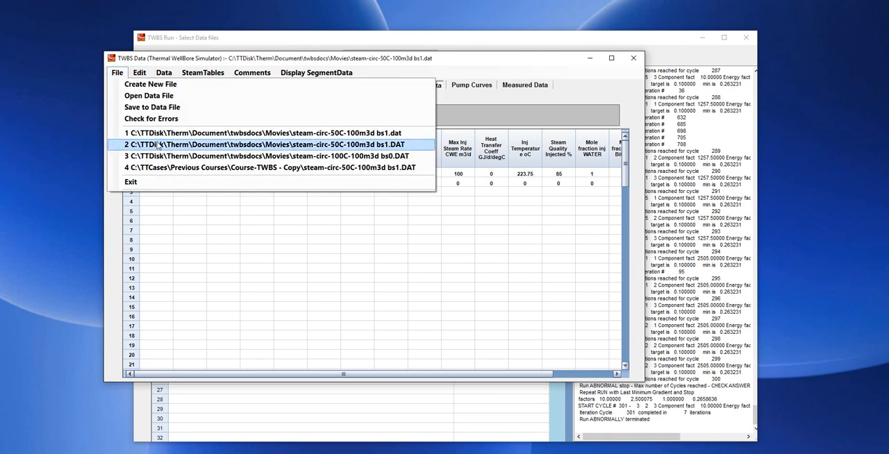
left_click(161, 181)
left_click(455, 287)
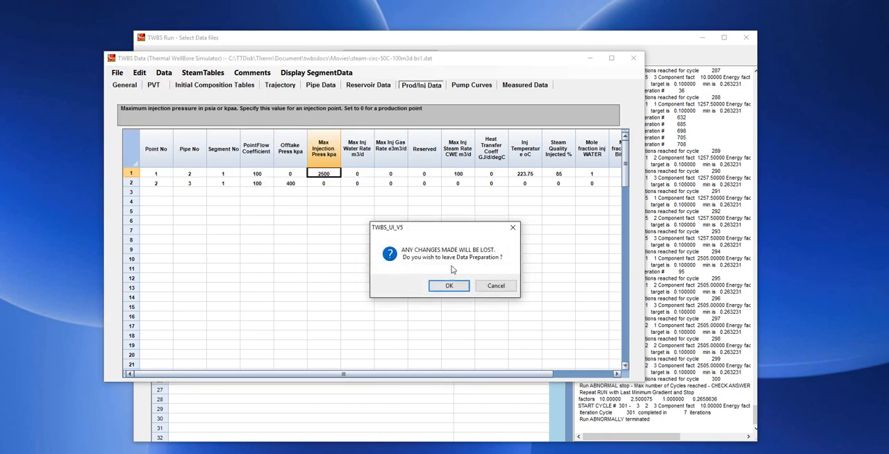
left_click(448, 287)
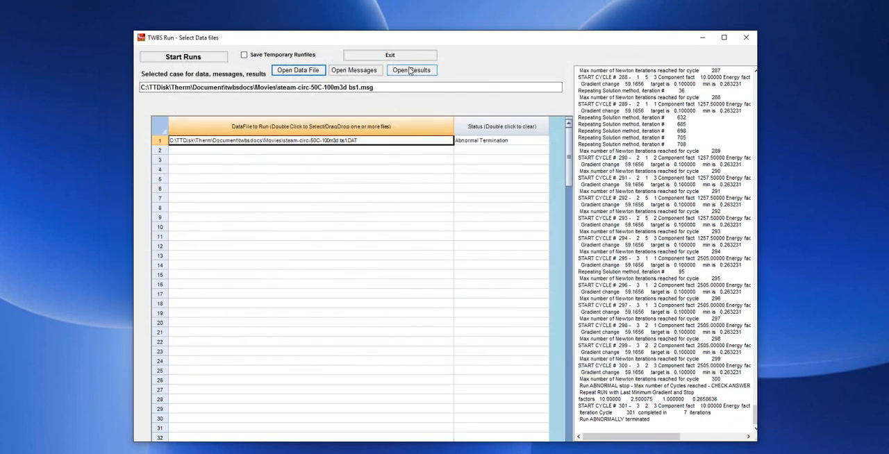
Replace the listed data file with steam-circ-15C-100m3d bs2.DAT and make it the selected case
double_click(358, 141)
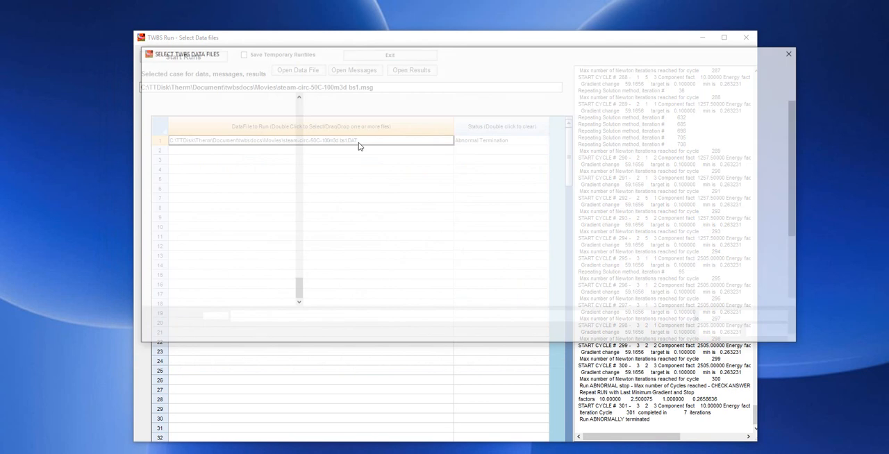
scroll(379, 292, "down", 3)
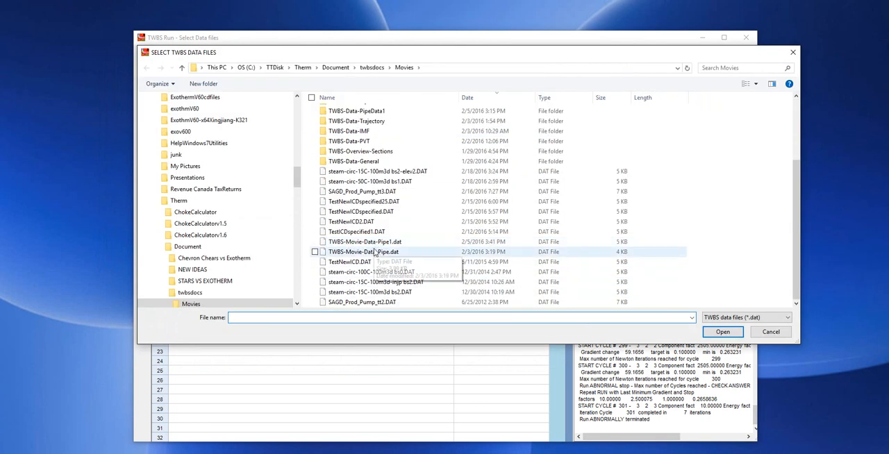
left_click(389, 294)
left_click(724, 331)
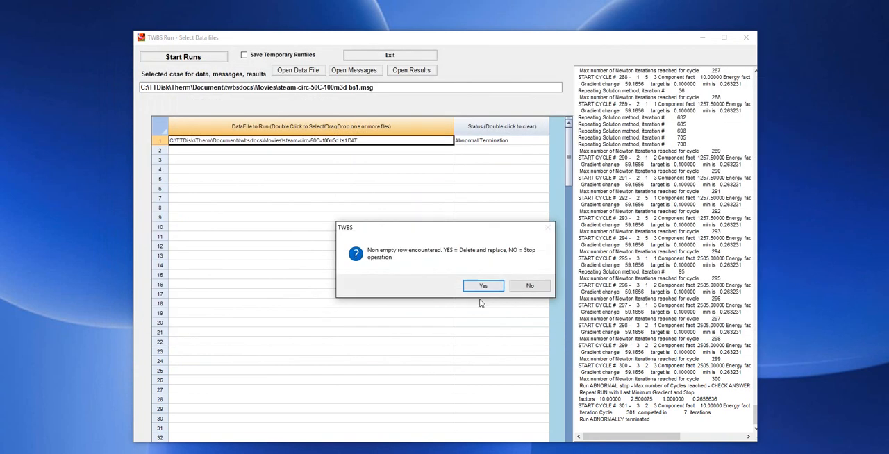
left_click(482, 286)
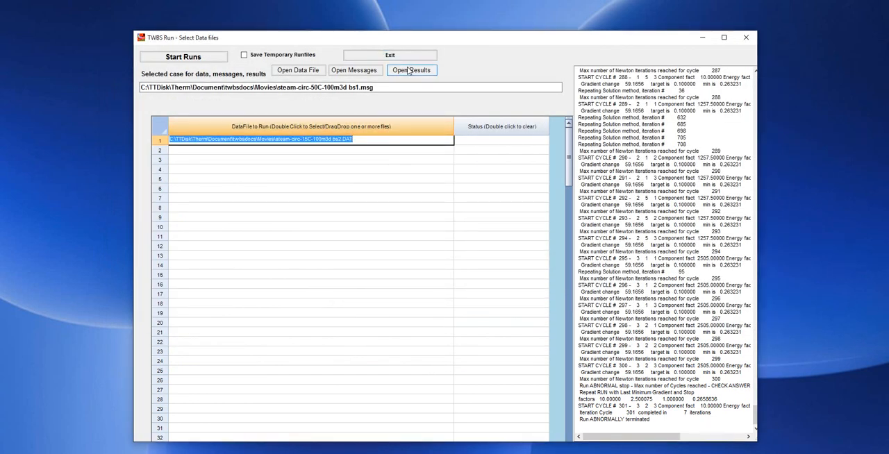
left_click(353, 138)
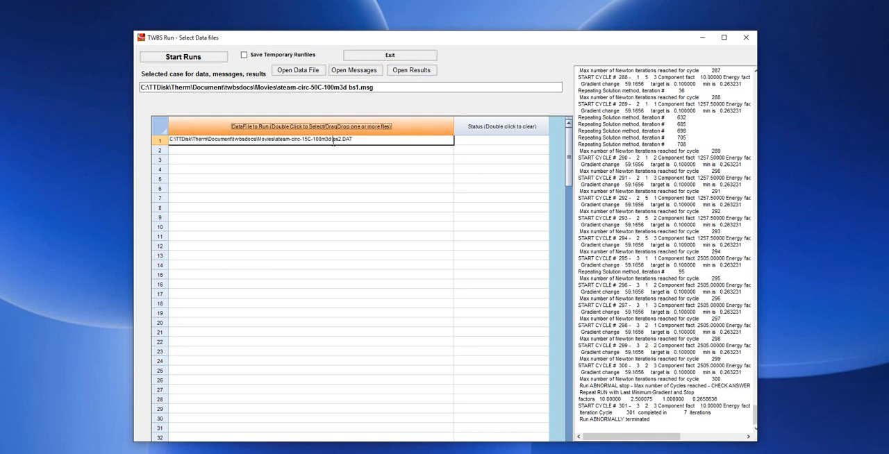
left_click(334, 149)
left_click(331, 139)
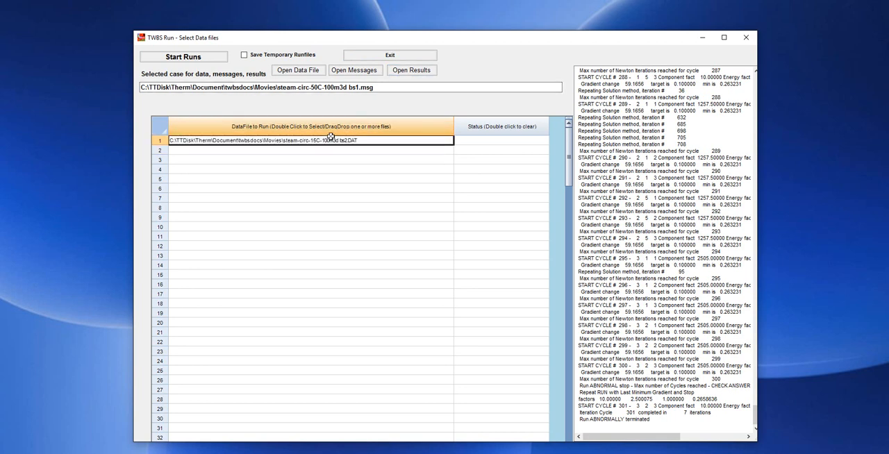
Open the 15 °C case's results and show the report using the saved report selection
left_click(411, 72)
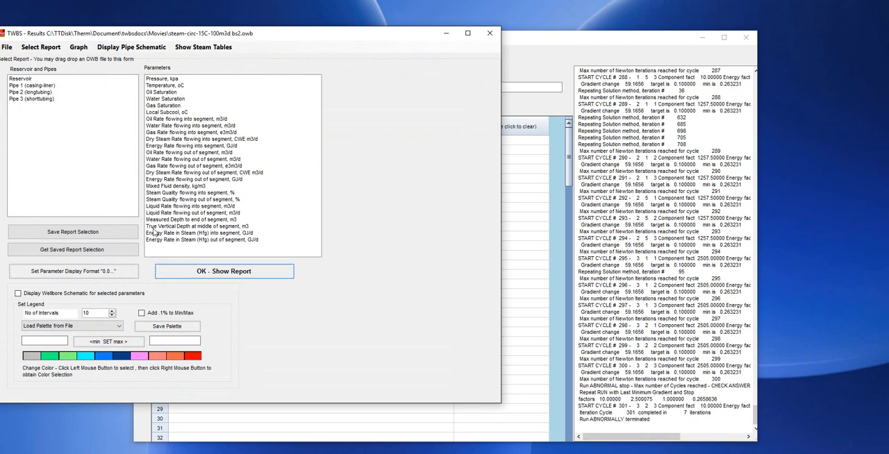
left_click(84, 253)
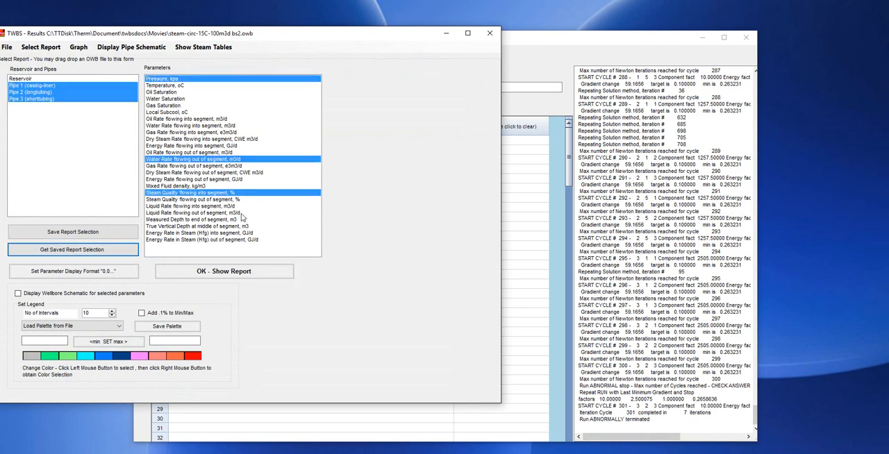
left_click(230, 270)
left_click_drag(329, 37, 438, 25)
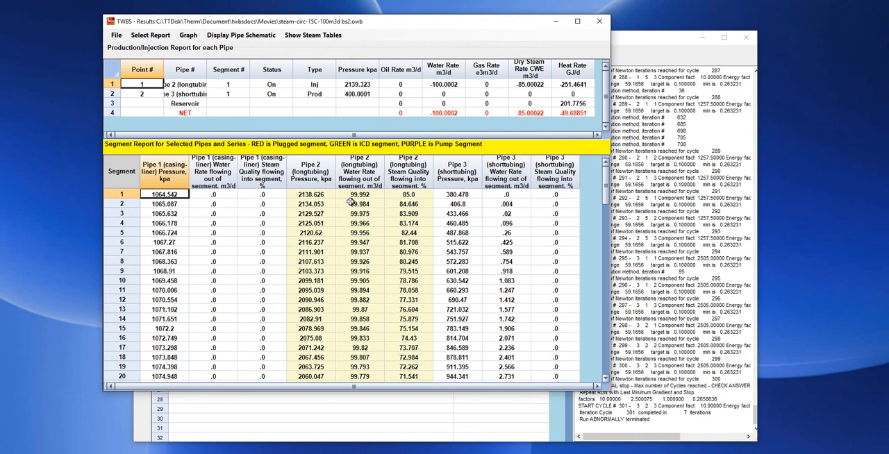
Examine pressures, water rates and steam quality in all three pipes down to segment 108, then close the results
scroll(350, 202, "down", 20)
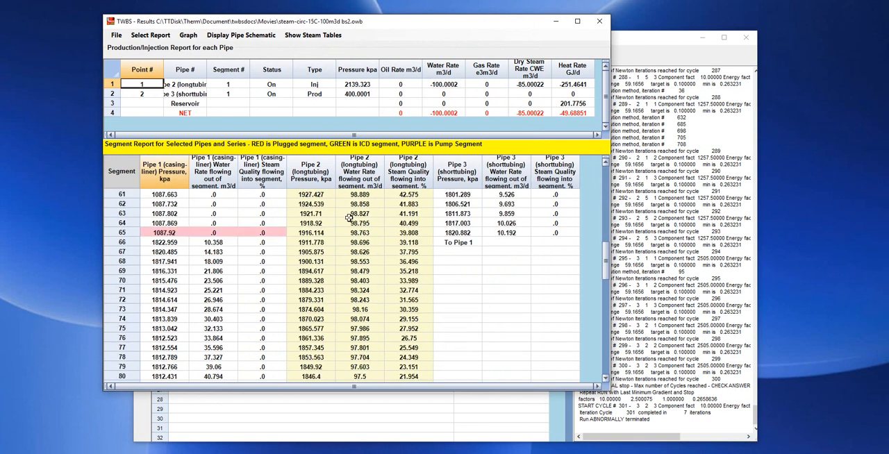
scroll(346, 221, "up", 13)
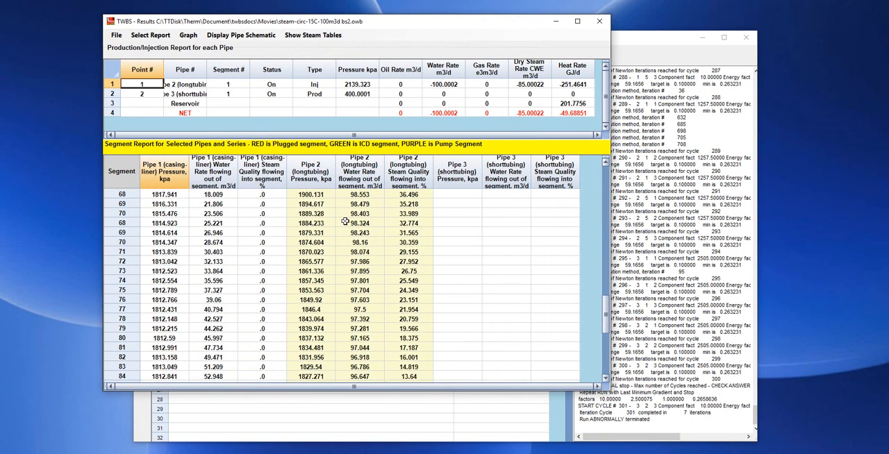
scroll(345, 221, "up", 4)
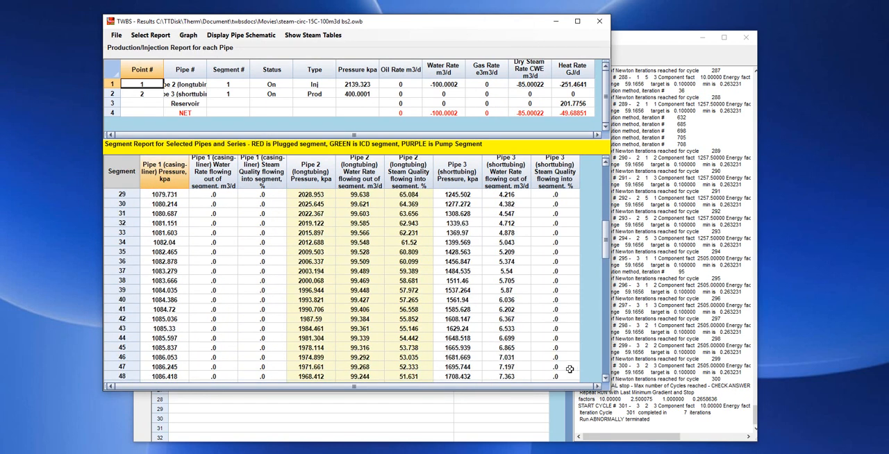
scroll(515, 360, "down", 10)
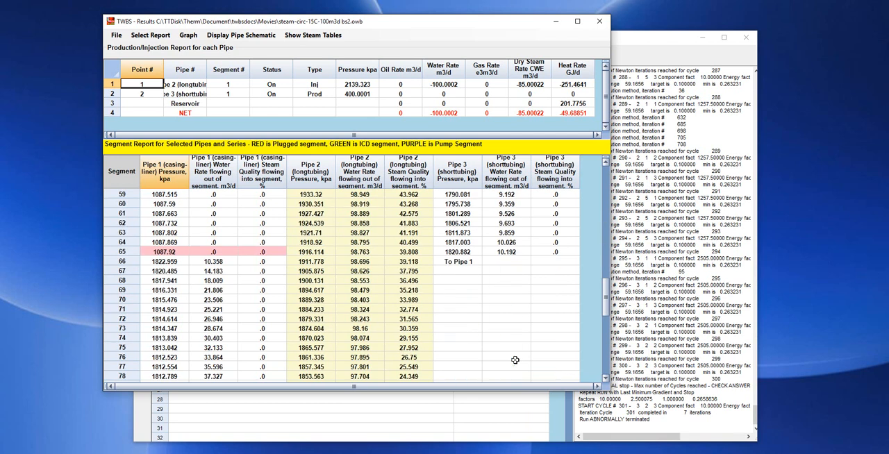
scroll(505, 340, "up", 7)
scroll(554, 332, "down", 8)
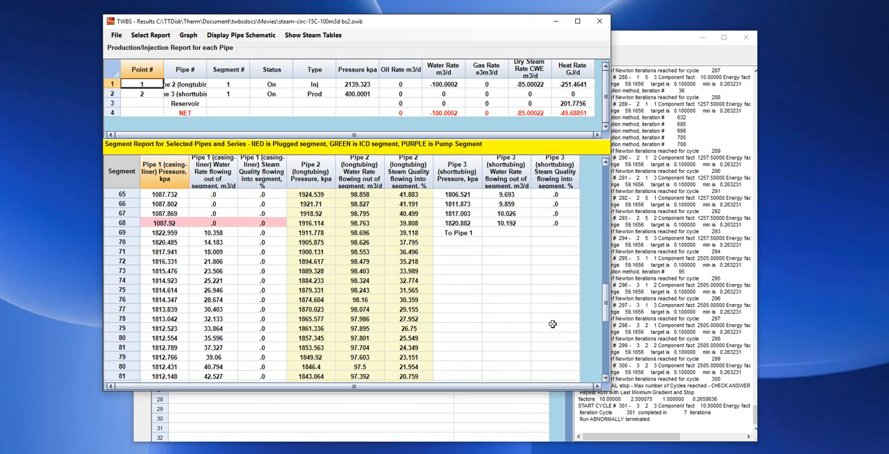
scroll(548, 324, "down", 1)
scroll(389, 271, "up", 3)
scroll(402, 325, "down", 9)
scroll(402, 326, "down", 2)
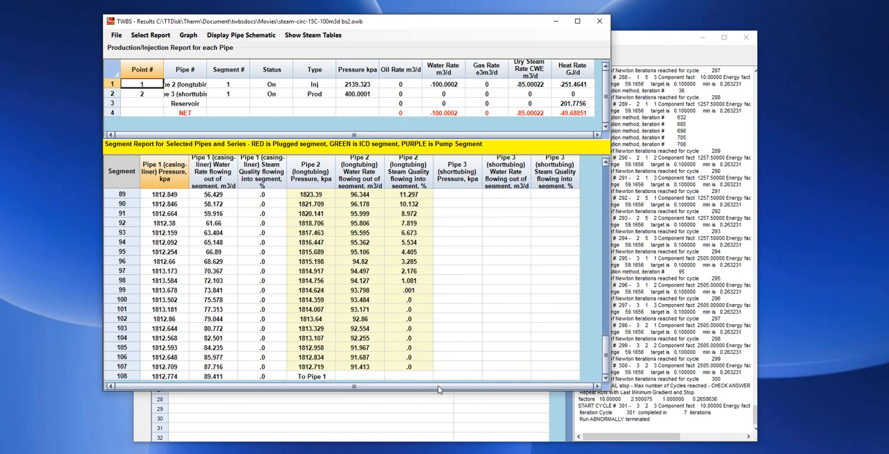
left_click(262, 292)
scroll(262, 305, "up", 15)
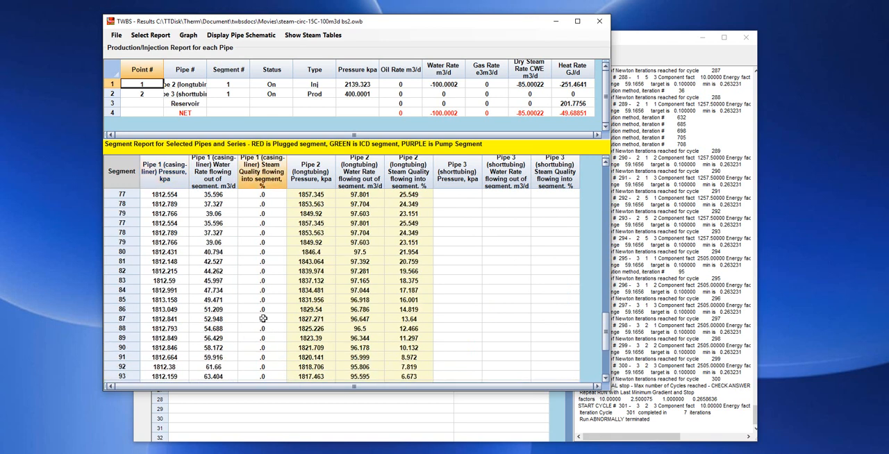
scroll(574, 356, "up", 14)
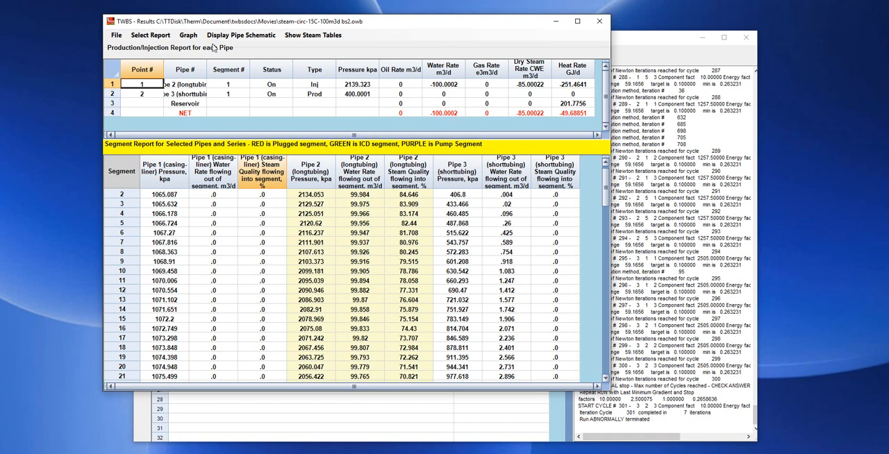
left_click(117, 36)
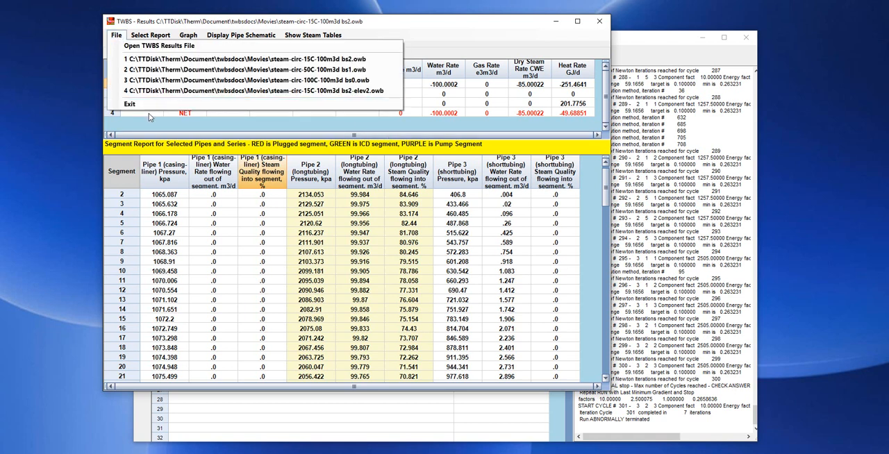
left_click(130, 105)
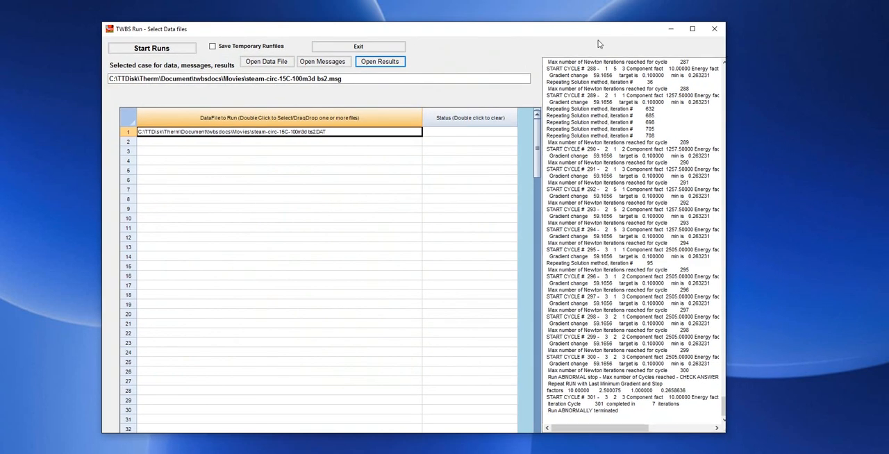
Reselect the data file to run and open the steam-circ-15C-100m3d bs2 data for preparation
double_click(348, 133)
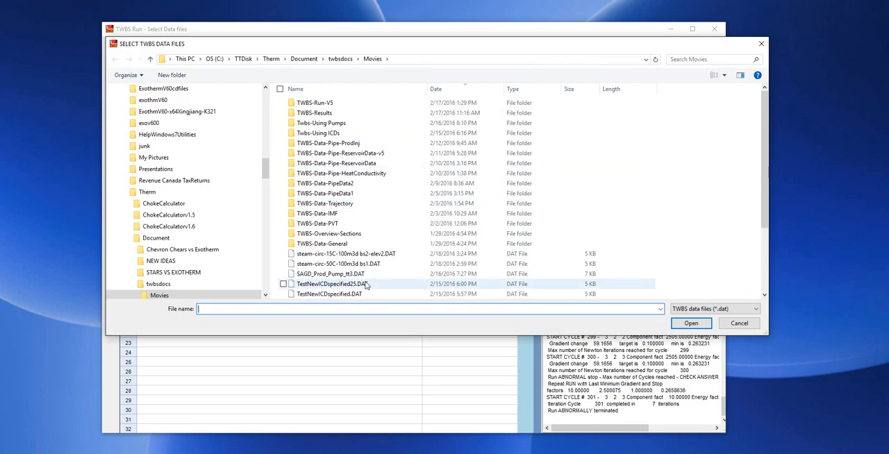
scroll(366, 285, "down", 1)
scroll(366, 285, "down", 2)
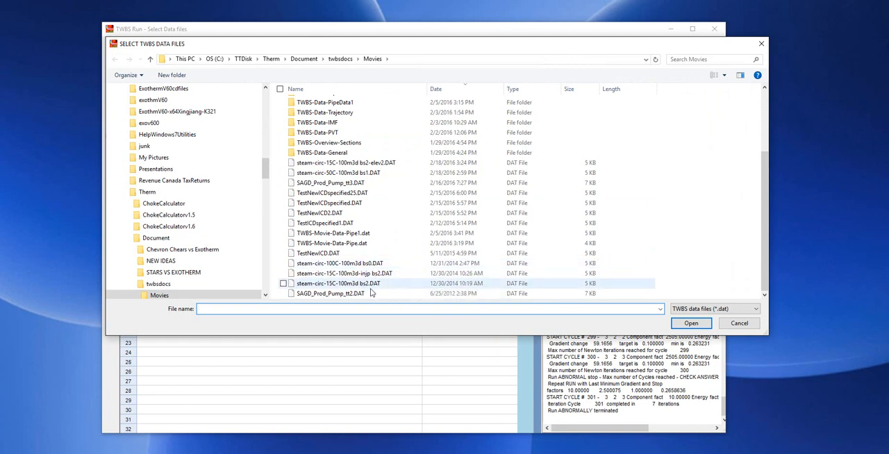
double_click(351, 174)
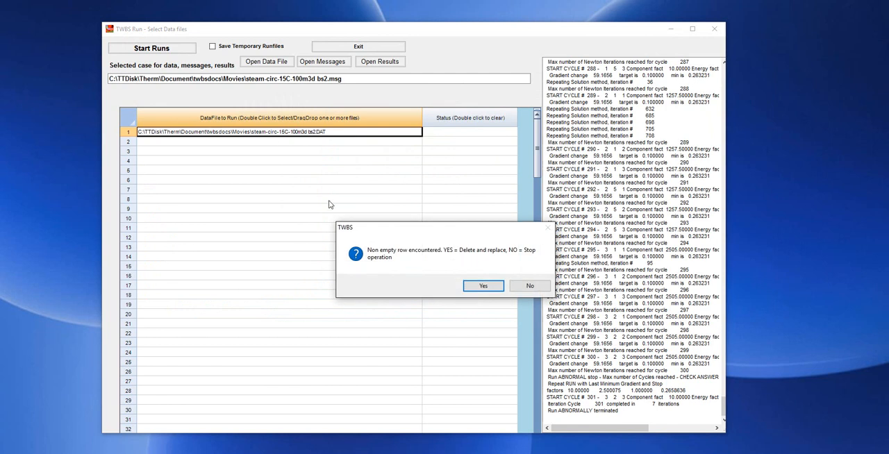
left_click(483, 286)
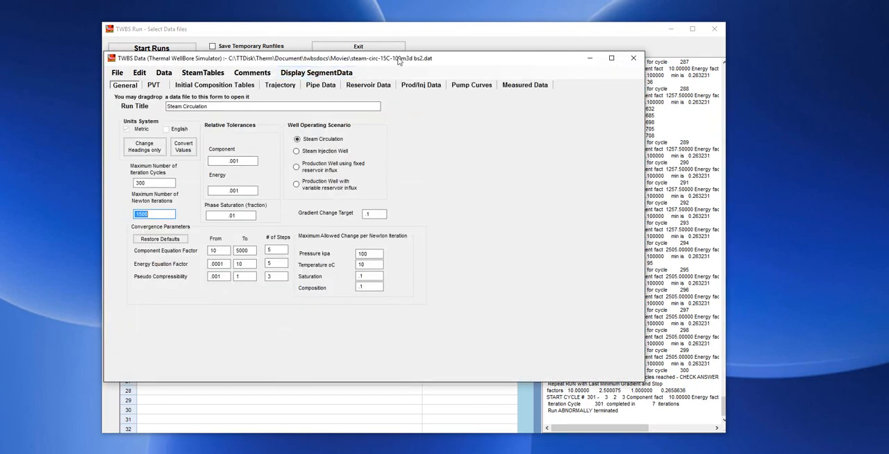
Check the well trajectory and display the wellbore's pipe schematic beside the pipe data
left_click(280, 85)
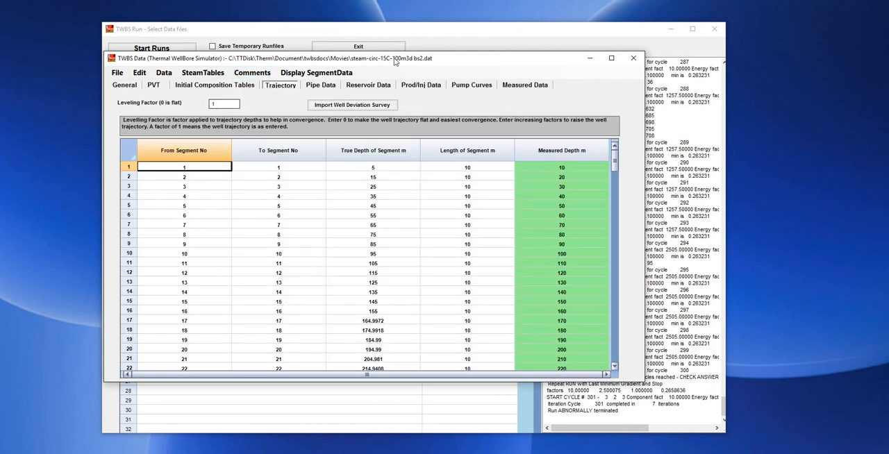
left_click(321, 85)
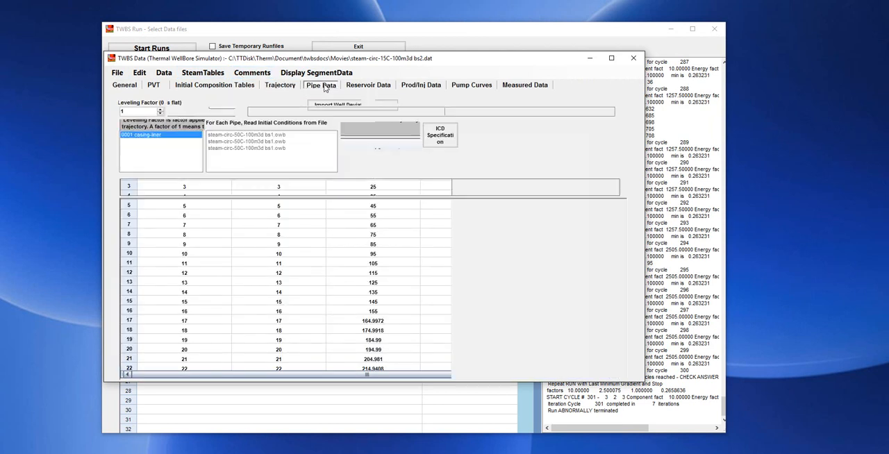
left_click(357, 135)
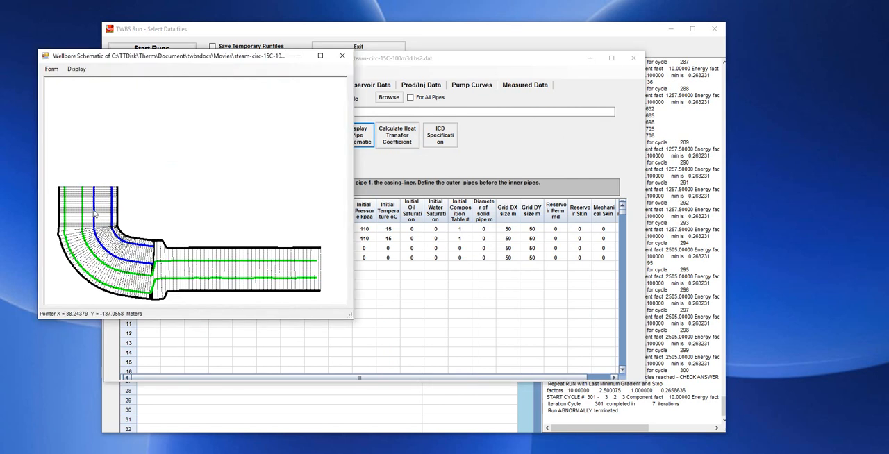
left_click_drag(177, 58, 535, 81)
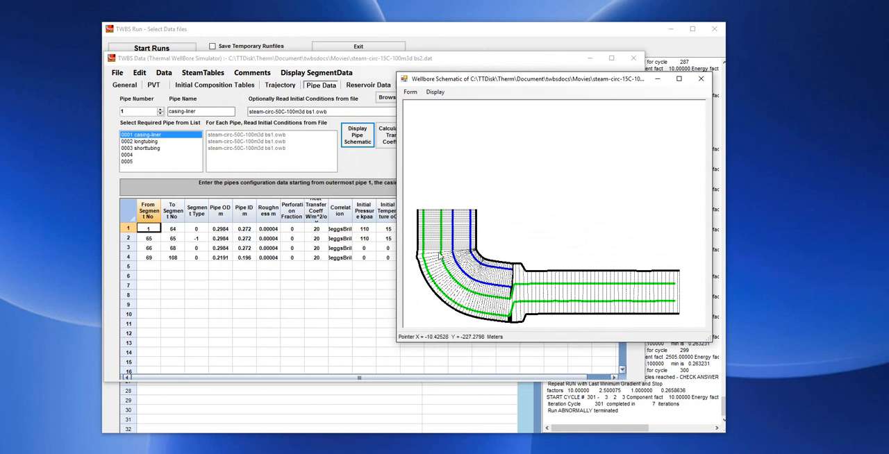
Lower the trajectory's leveling factor to flatten the well, and check the shape in a fresh pipe schematic
left_click(280, 86)
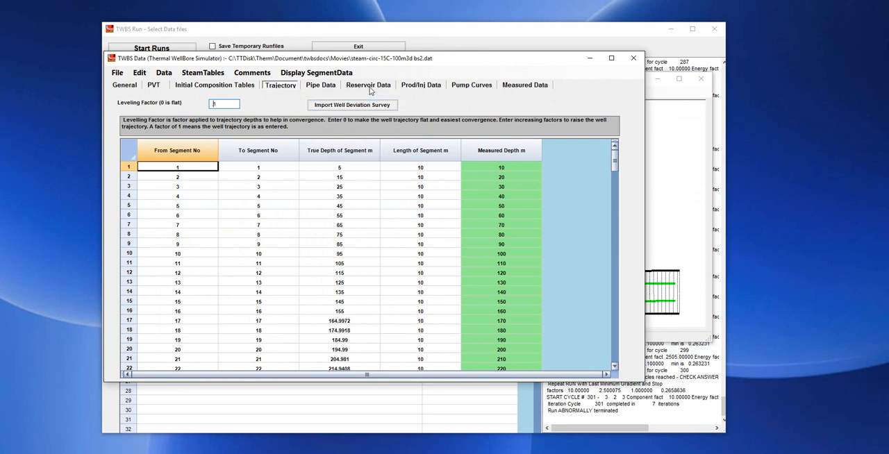
left_click(663, 173)
left_click(702, 79)
left_click(321, 85)
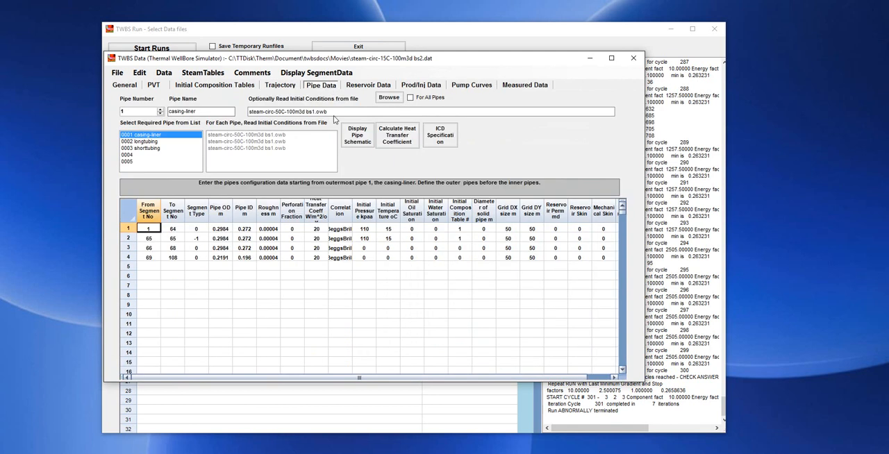
left_click(354, 135)
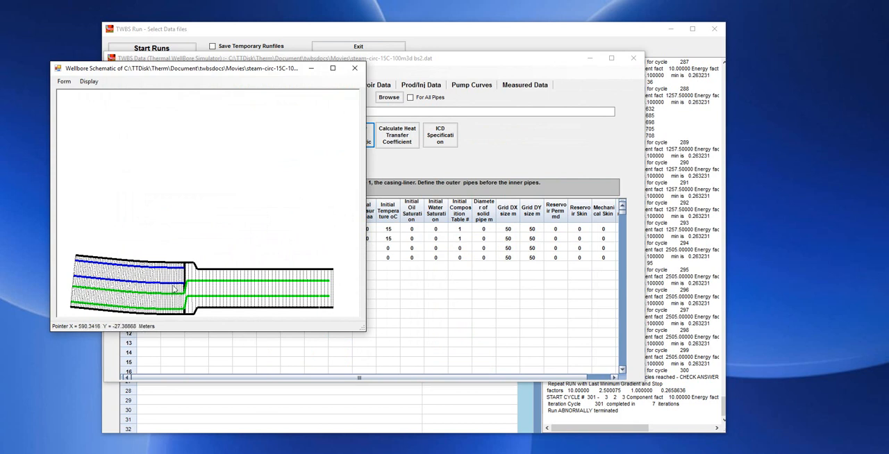
left_click_drag(252, 73, 485, 83)
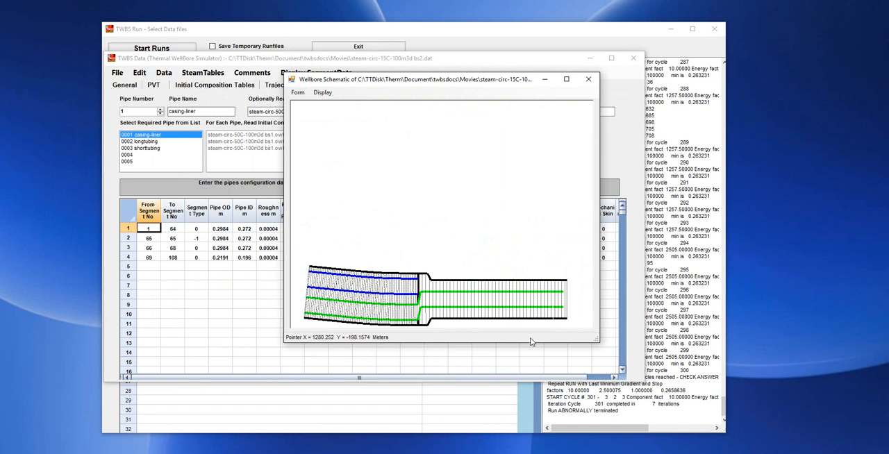
left_click(297, 93)
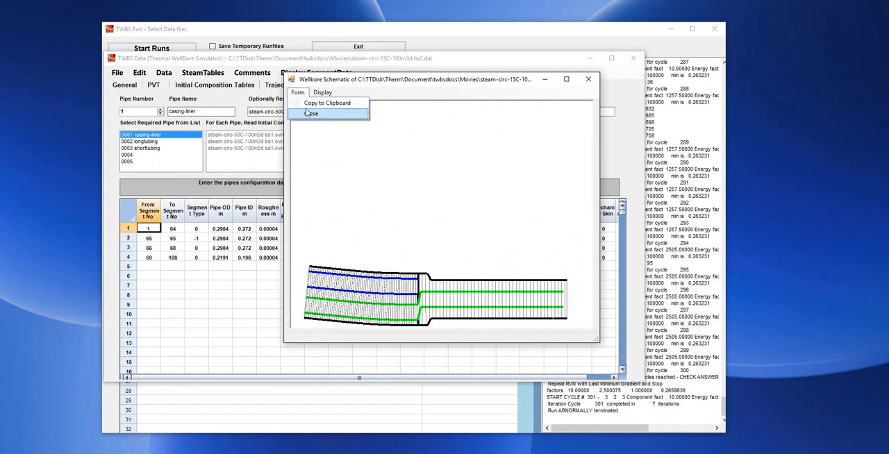
left_click(310, 114)
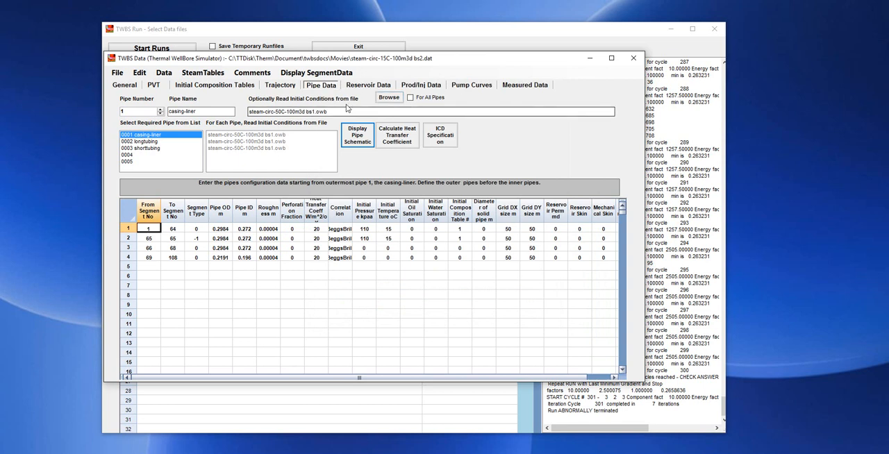
Read the initial conditions for all pipes from steam-circ-50C-100m3d bs1.owb, and check the reservoir temperatures
left_click(411, 98)
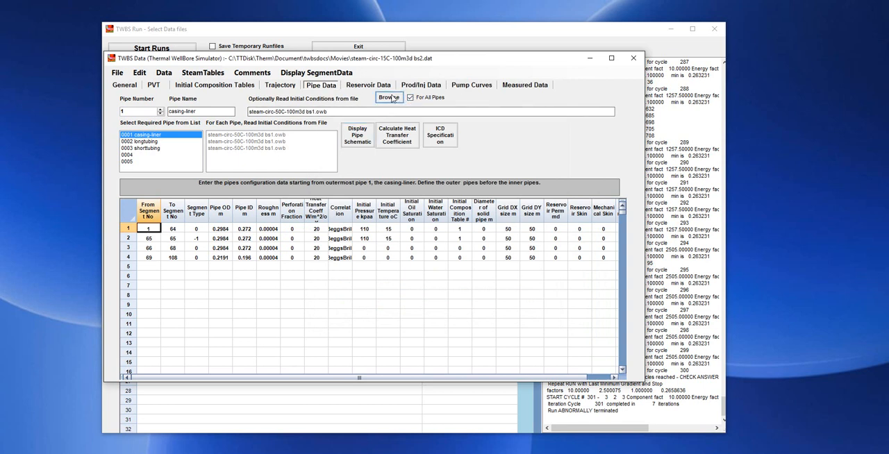
left_click(389, 98)
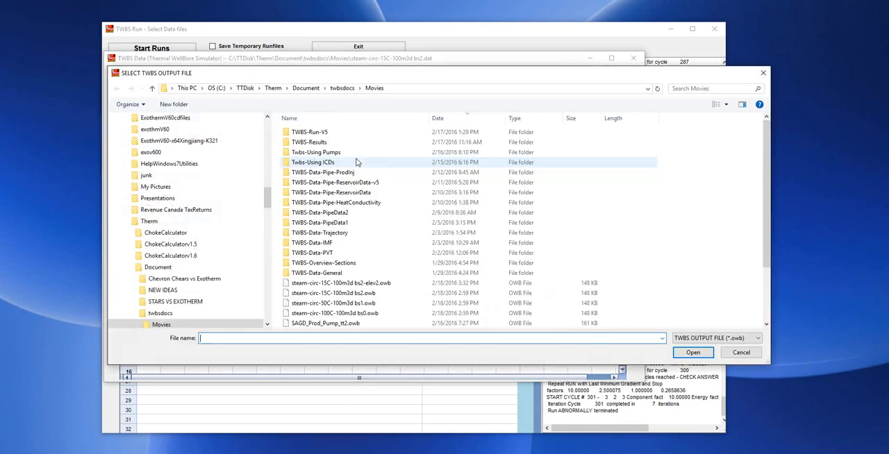
double_click(366, 304)
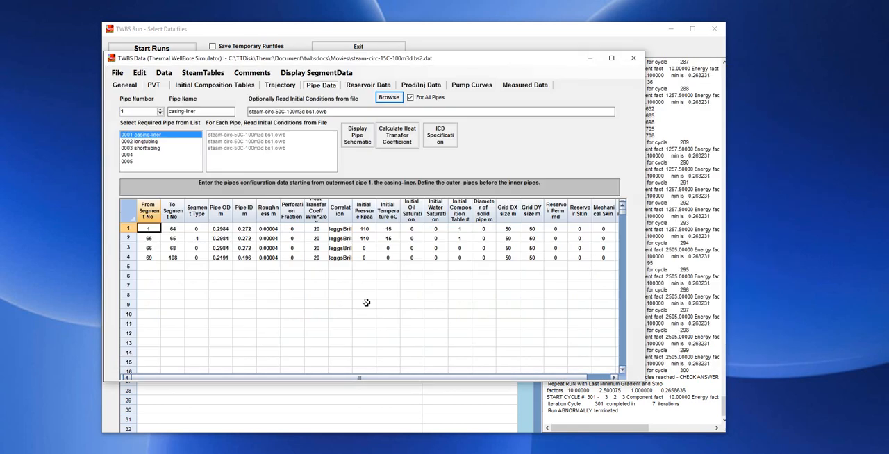
left_click(368, 85)
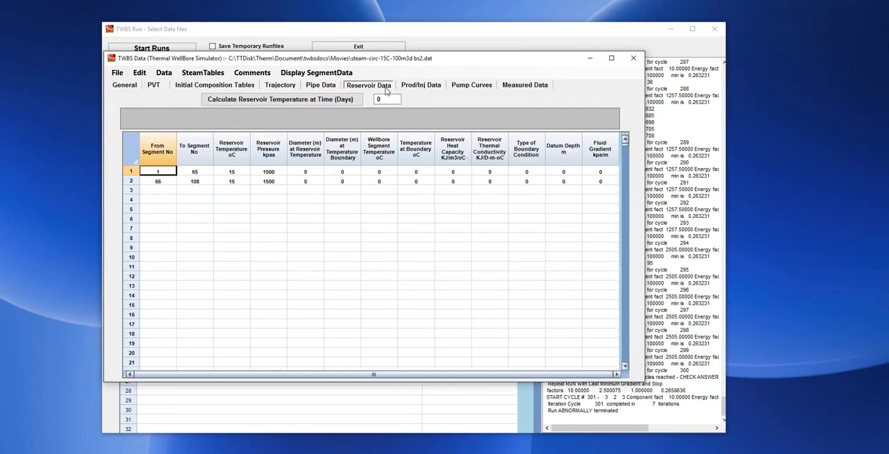
left_click(237, 172)
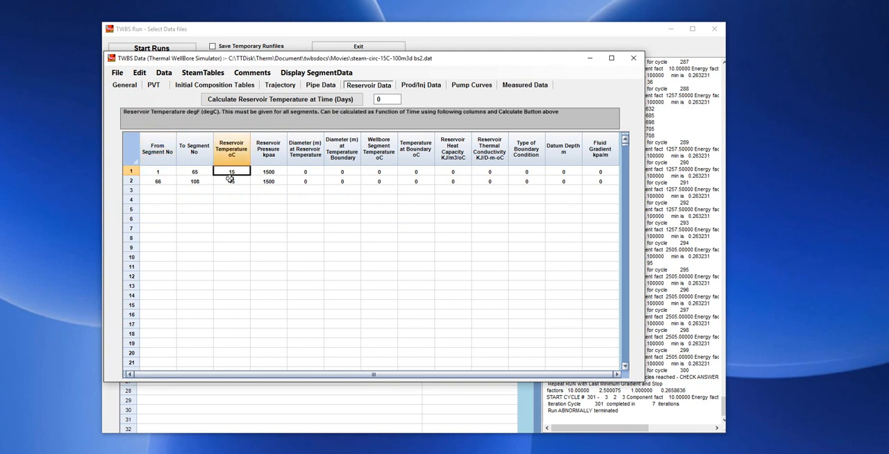
Save the case over the existing steam-circ-15C-100m3d bs2.dat and close the data window
left_click(118, 73)
left_click(139, 109)
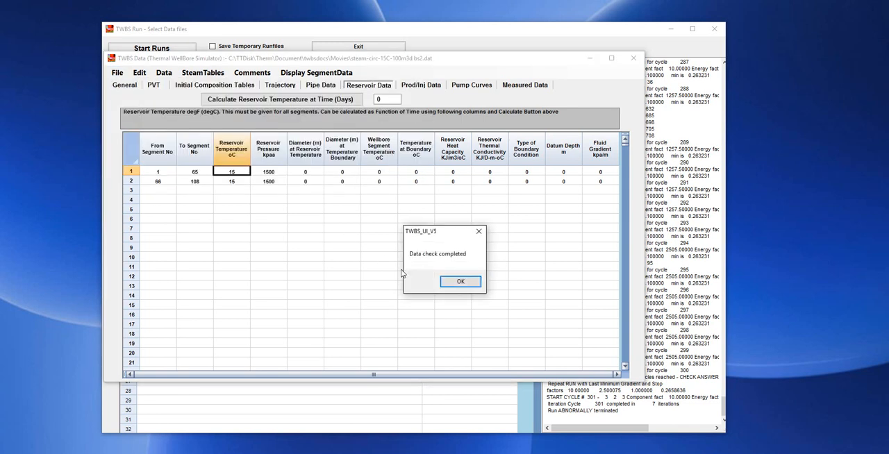
left_click(459, 281)
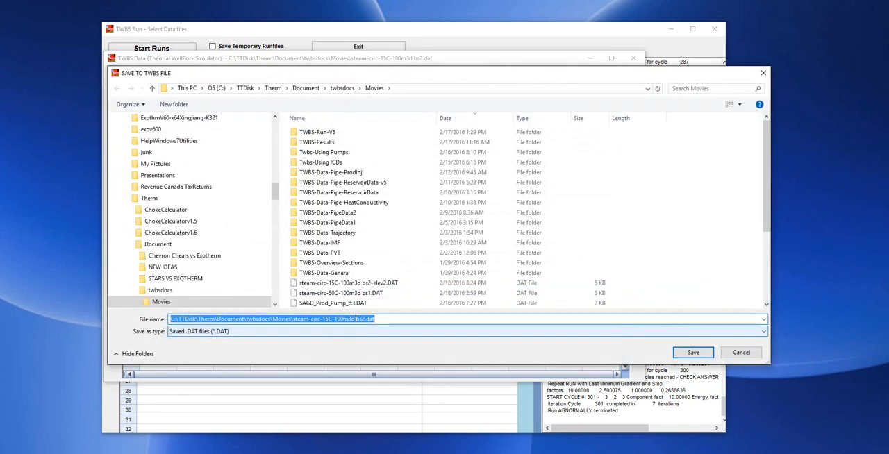
left_click(693, 352)
left_click(471, 256)
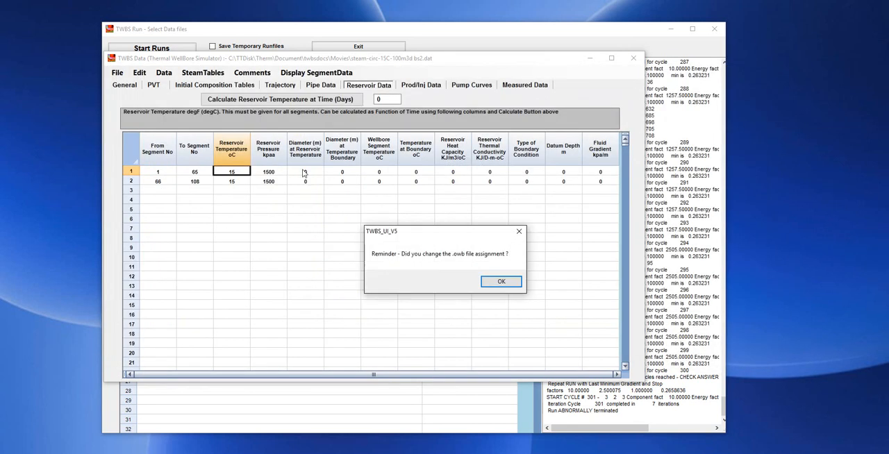
left_click(634, 58)
Replace the data file in the first run row with steam-circ-15C-100m3d bs2.DAT and start the run
double_click(325, 132)
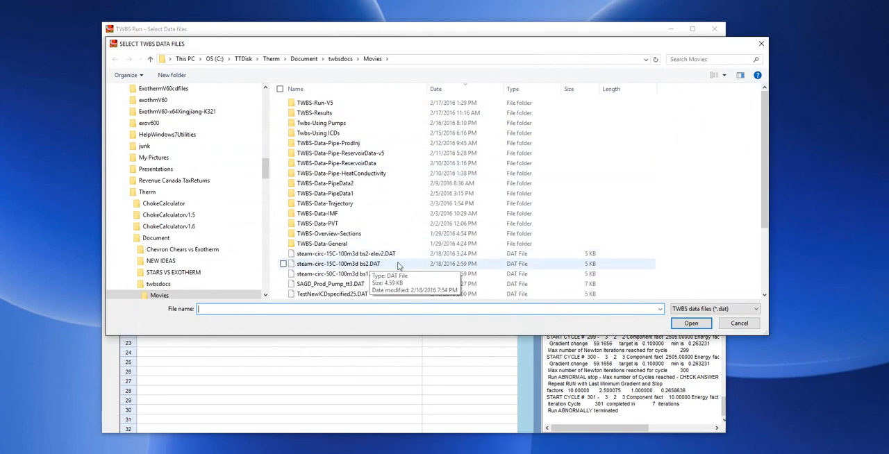
scroll(399, 266, "down", 1)
double_click(403, 250)
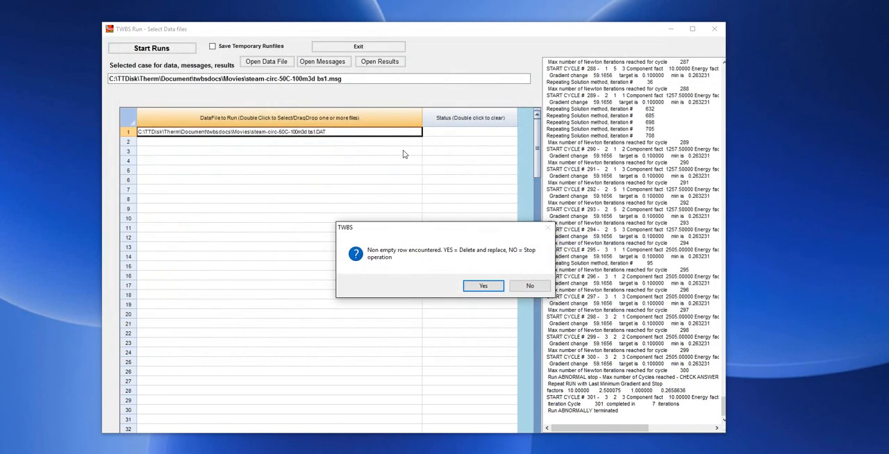
left_click(476, 287)
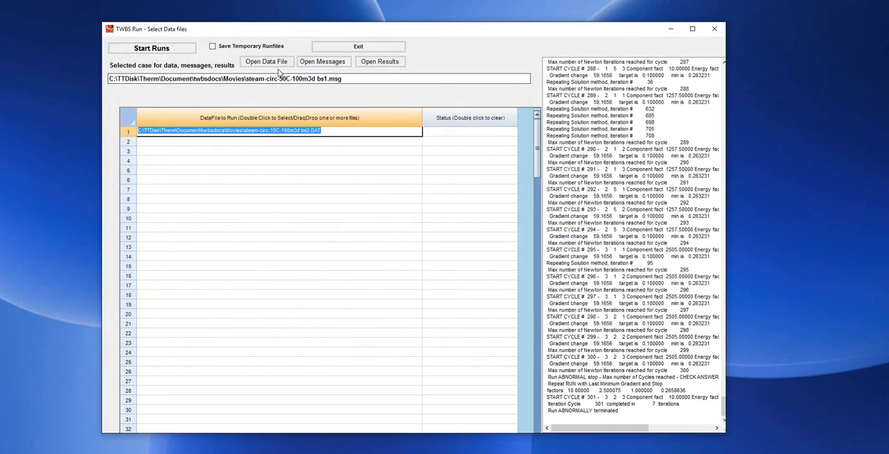
left_click(148, 50)
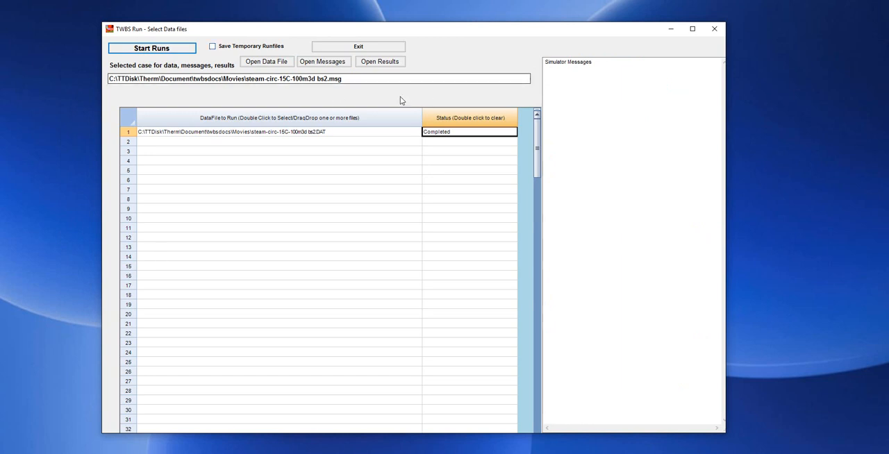
Open the results of the 15 °C run and show the report with the saved report selection
left_click(380, 62)
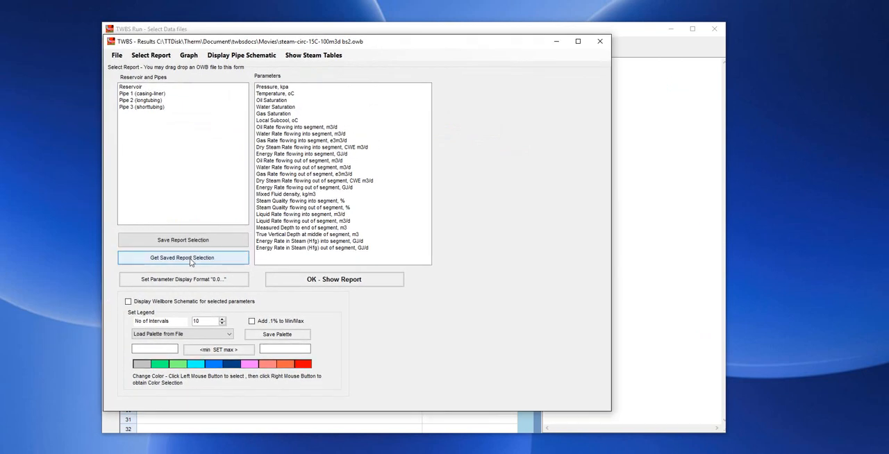
left_click(190, 259)
left_click(297, 279)
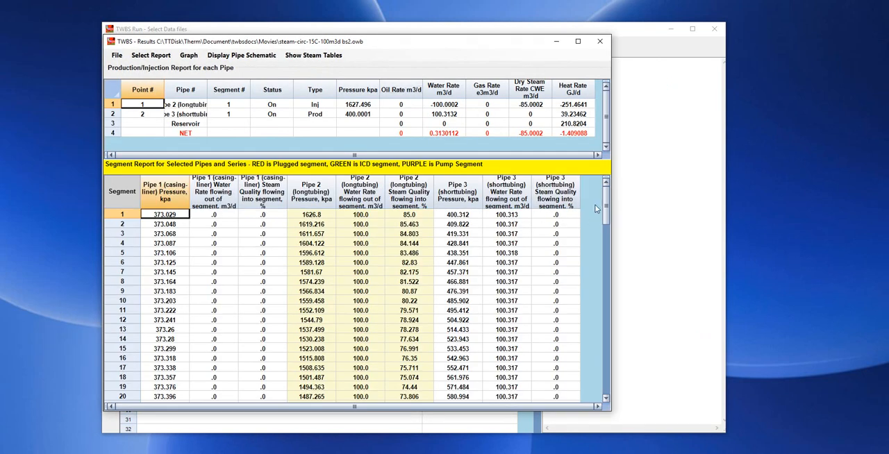
scroll(566, 247, "down", 1)
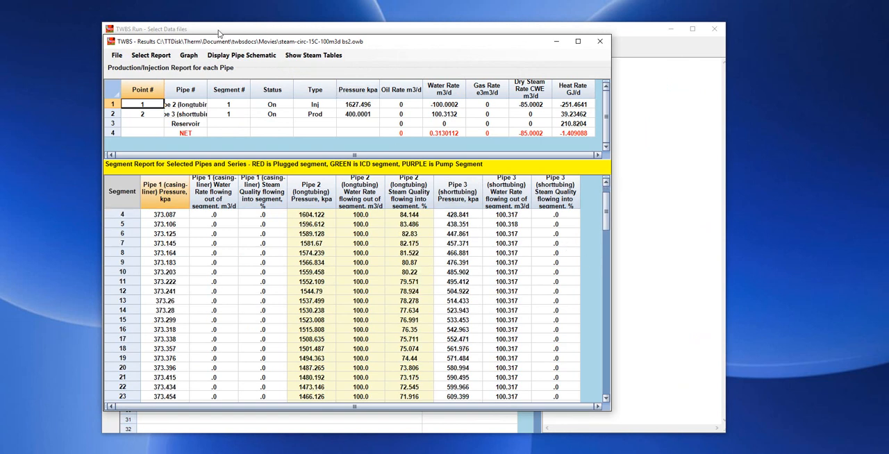
Display the results' pipe schematic, view its parameters from pressure through to steam quality, and close the schematic
left_click(231, 56)
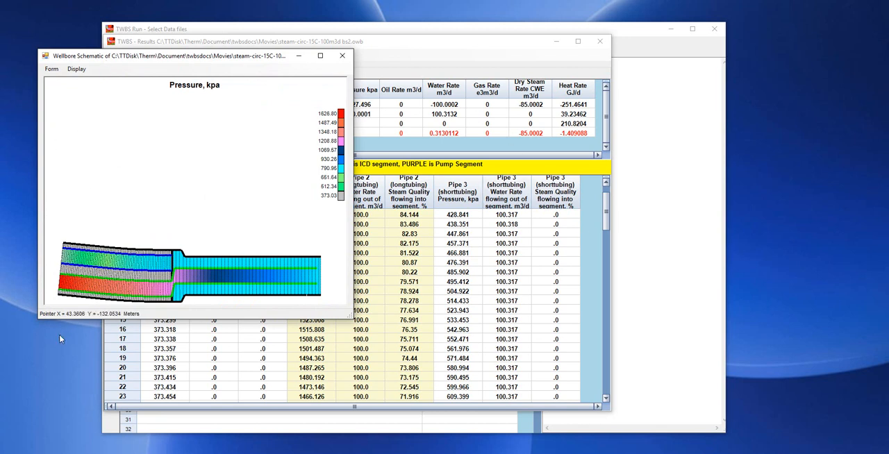
left_click(76, 70)
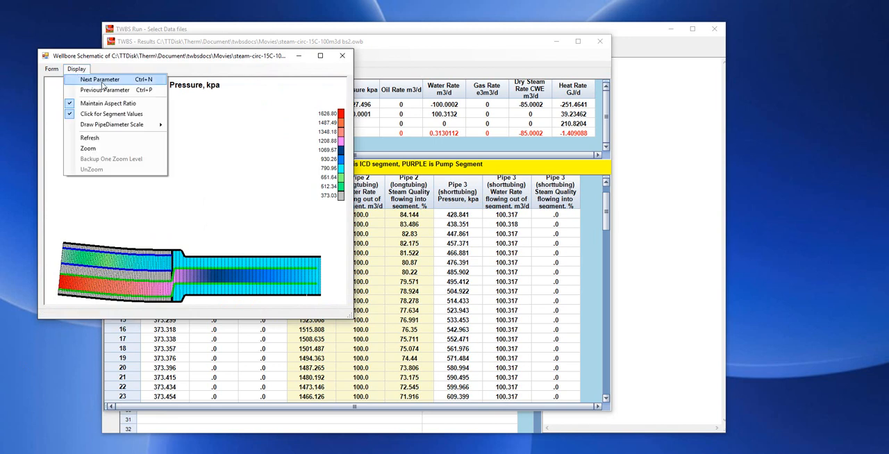
left_click(102, 82)
left_click(76, 69)
left_click(86, 80)
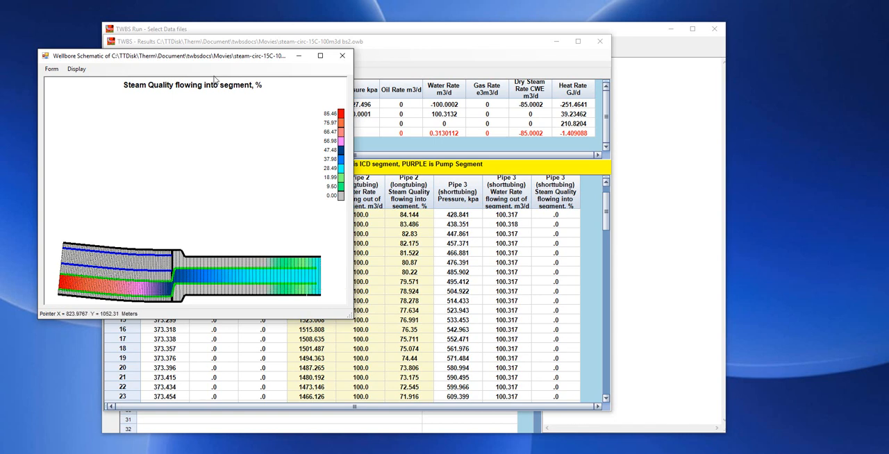
left_click_drag(259, 57, 413, 120)
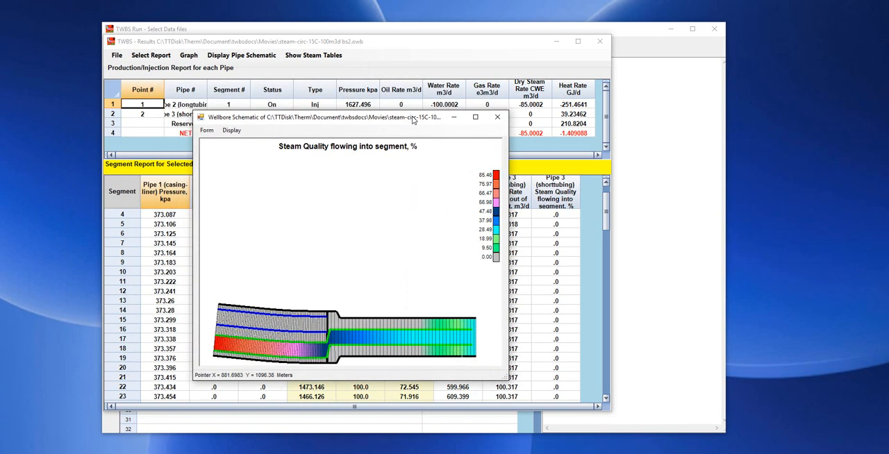
left_click(496, 120)
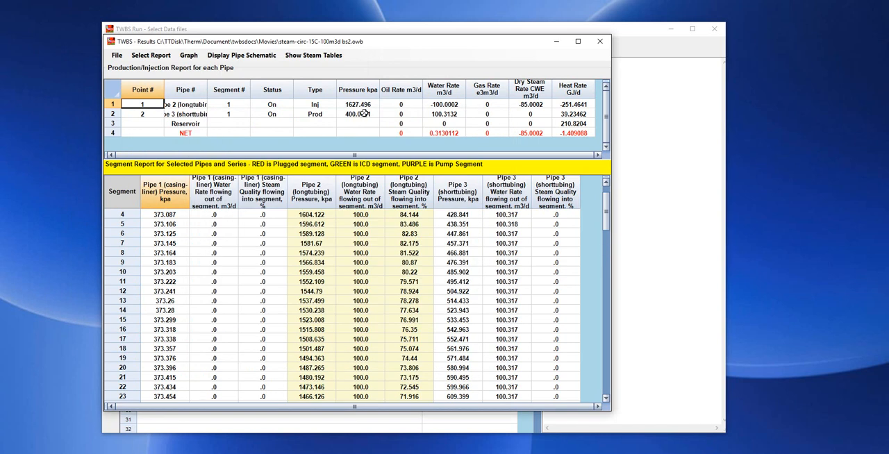
Compare the pressures of the injection and production points in the pipe report, and close the results
left_click_drag(353, 102, 355, 112)
left_click(357, 104)
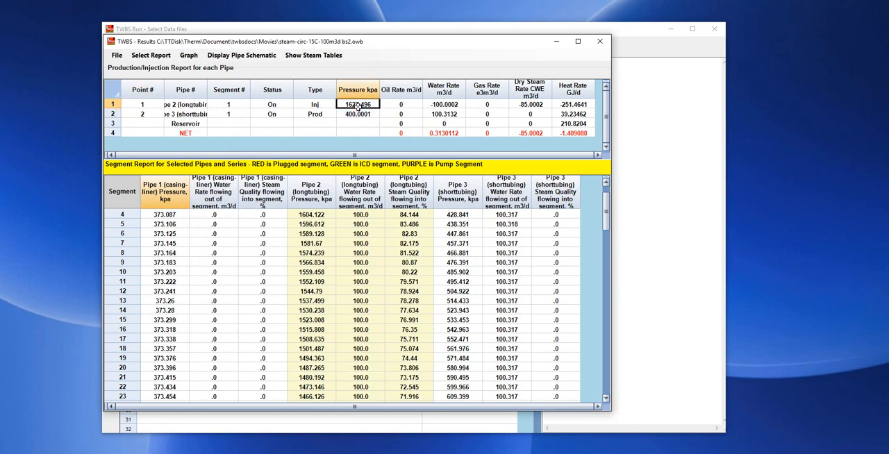
left_click(359, 115)
left_click(362, 106)
left_click(365, 117)
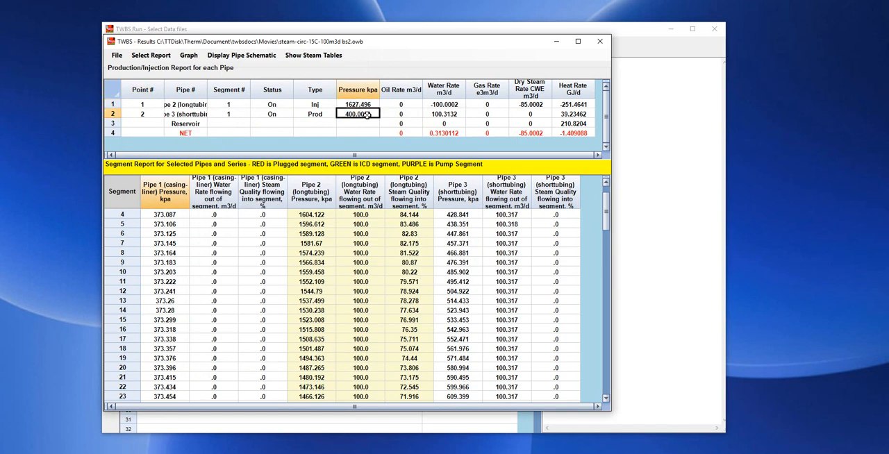
left_click(369, 104)
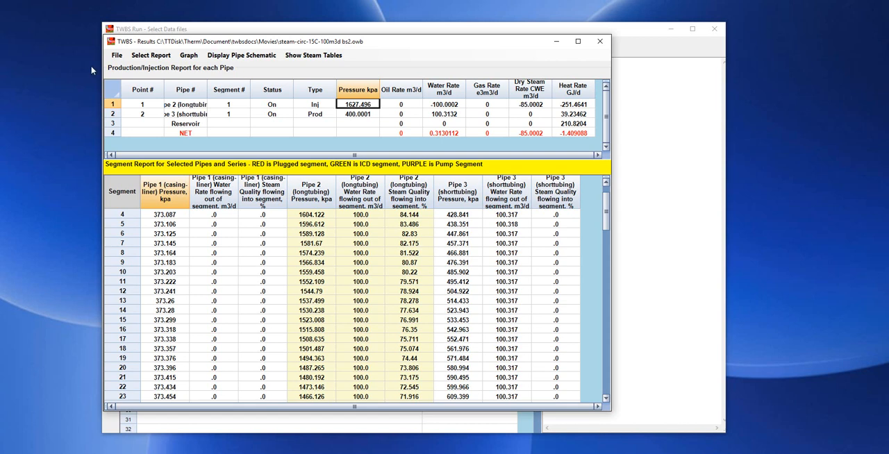
left_click(117, 55)
left_click(164, 124)
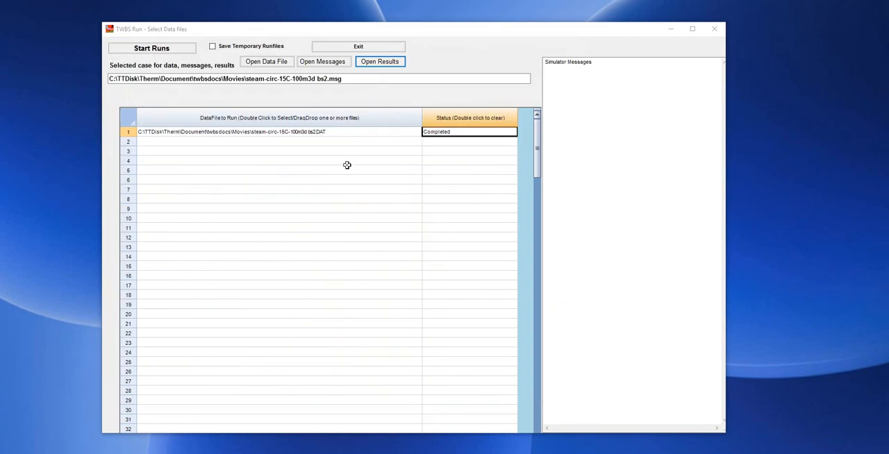
Reopen the case's data, set the trajectory leveling factor to 1, and check the well shape in the pipe schematic
left_click(268, 64)
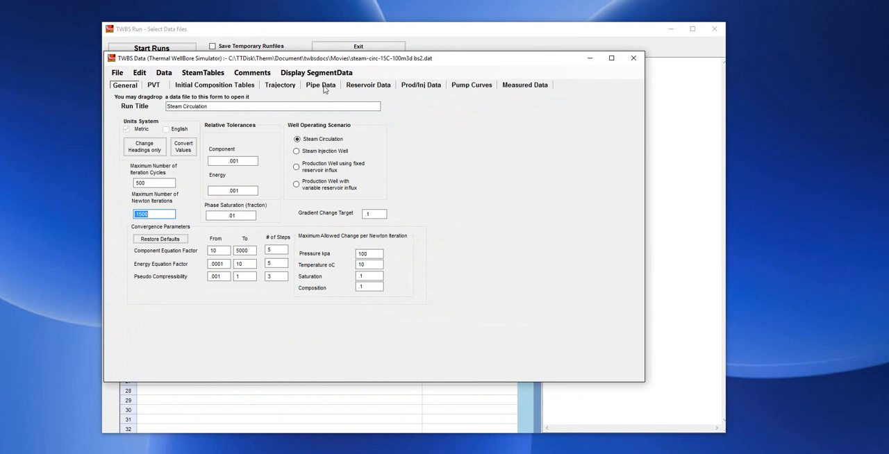
left_click(281, 85)
left_click(223, 106)
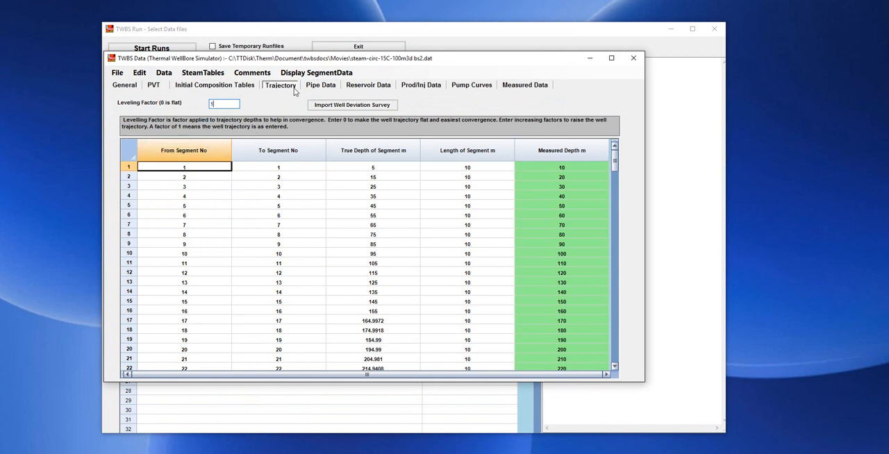
left_click(321, 84)
left_click(367, 136)
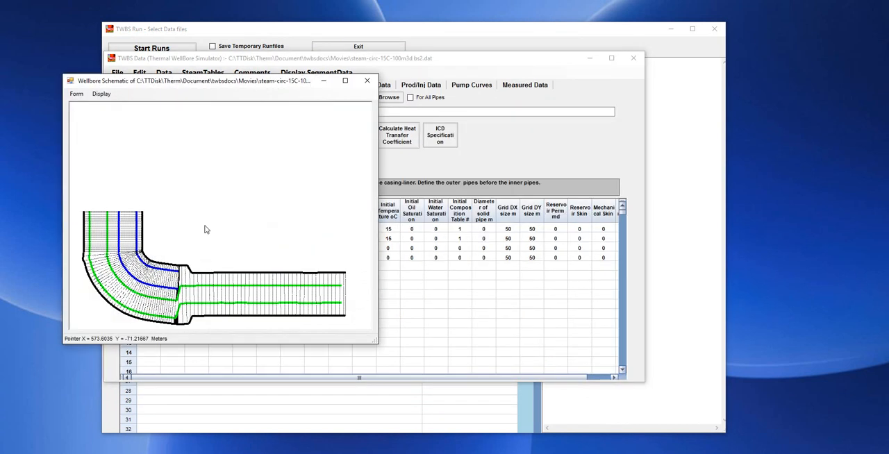
left_click(369, 83)
Set the maximum injection pressure of injection point 1 to 6000 kPa
left_click(421, 84)
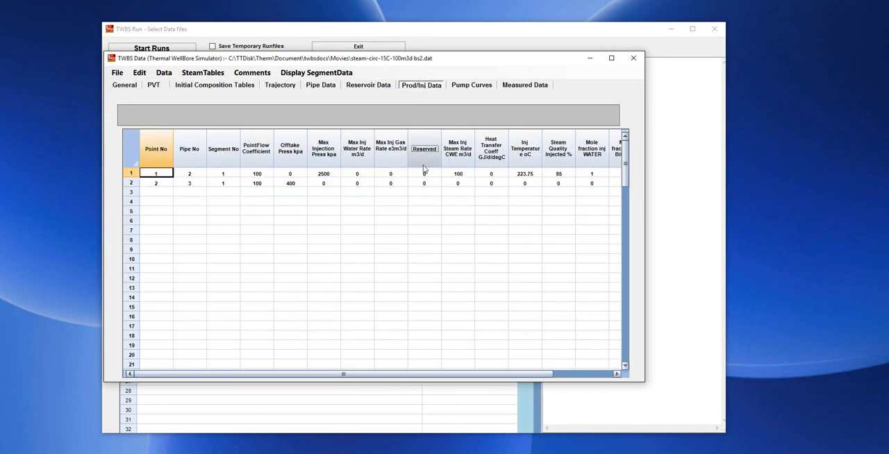
left_click(325, 173)
type("6")
left_click(338, 188)
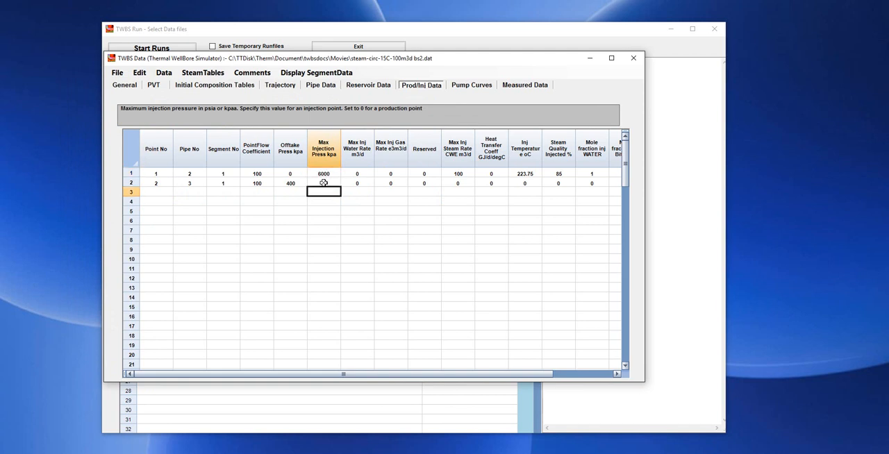
Save the modified data over steam-circ-15C-100m3d bs2.dat, dismiss the .owb assignment reminder, and close the data window
left_click(118, 73)
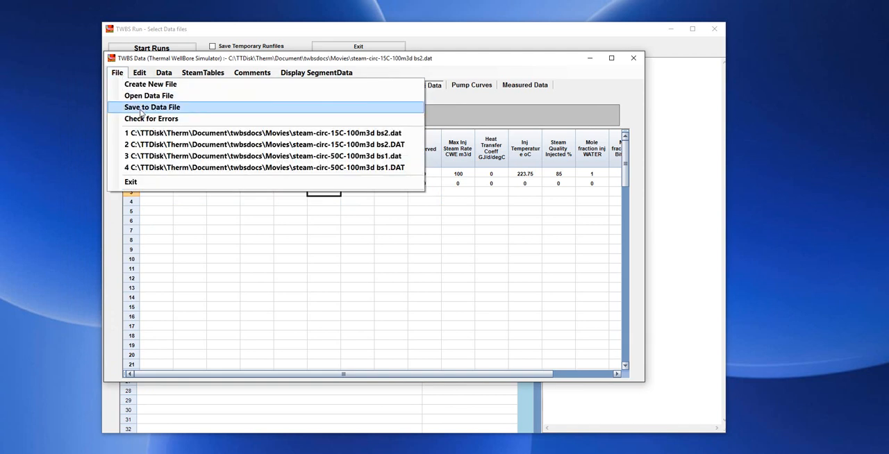
left_click(141, 109)
left_click(456, 282)
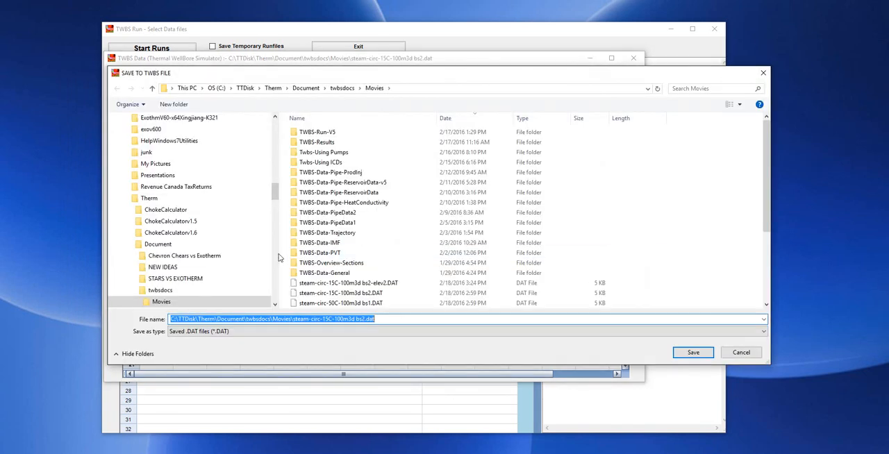
left_click(693, 352)
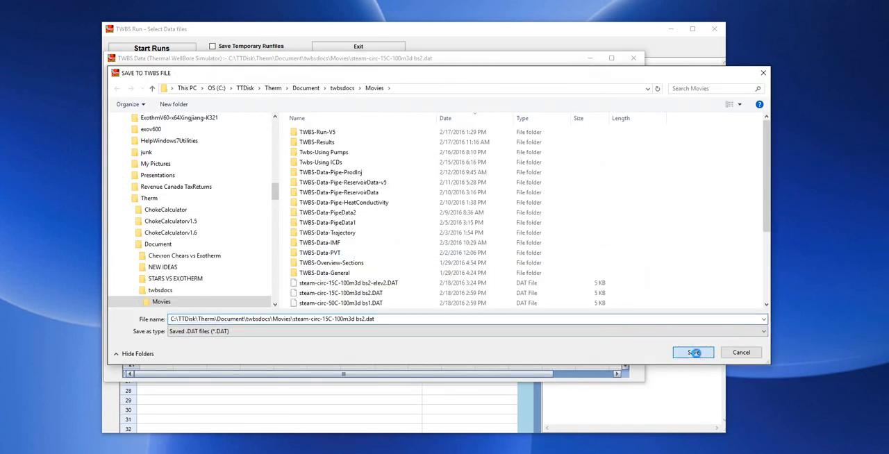
left_click(471, 256)
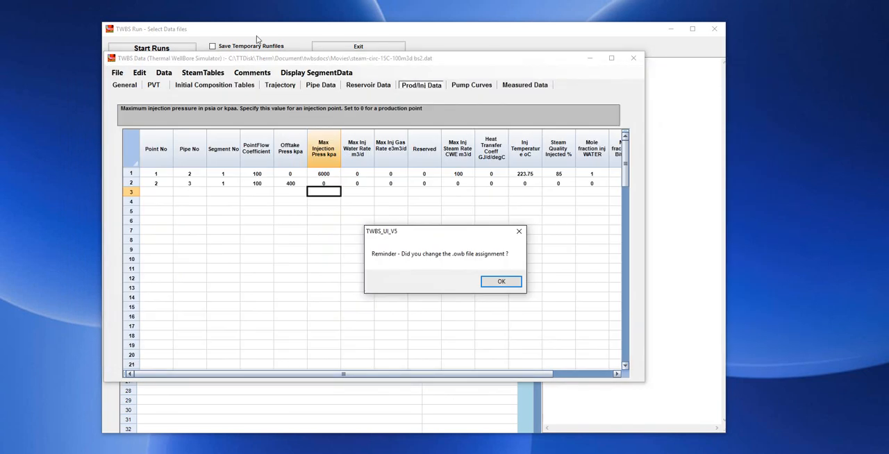
left_click(499, 281)
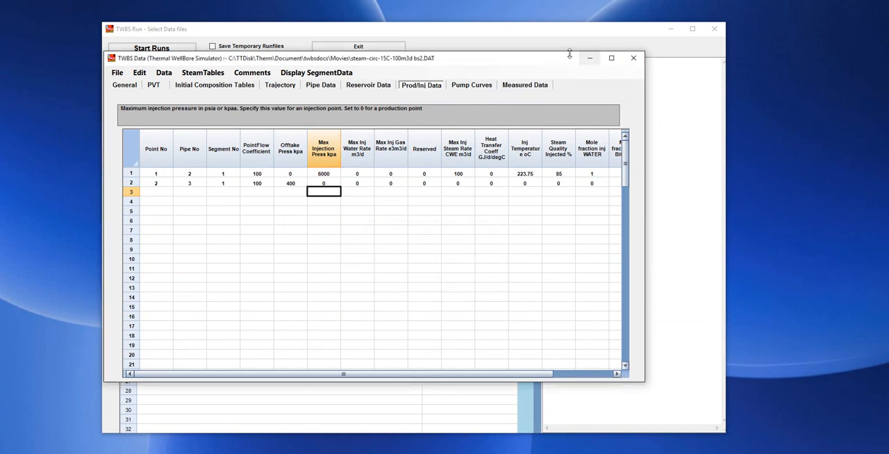
left_click(633, 60)
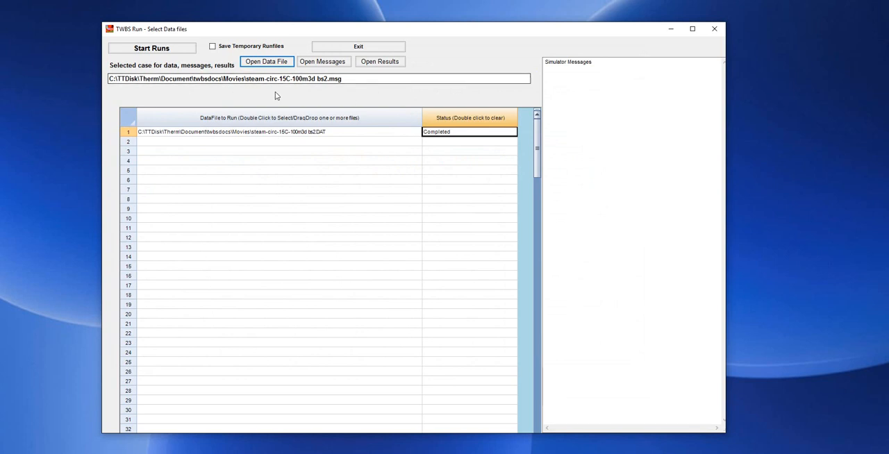
Clear the completed status of steam-circ-15C-100m3d bs2.DAT and rerun the case
left_click(324, 133)
double_click(477, 131)
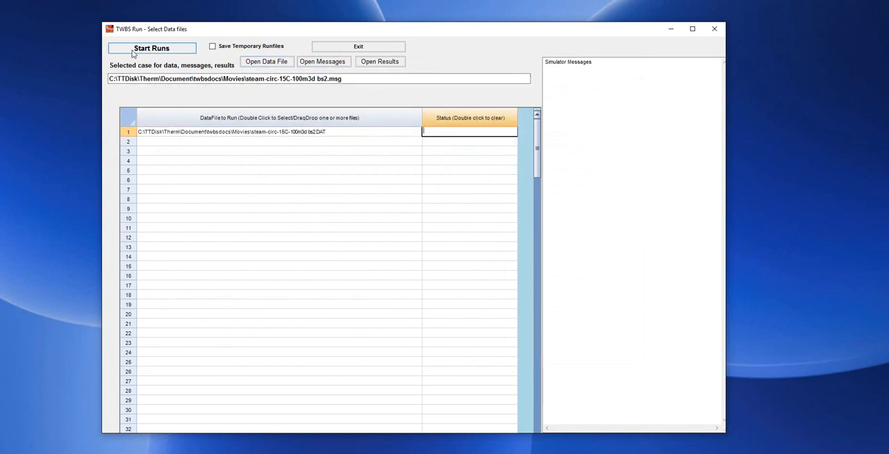
left_click(157, 50)
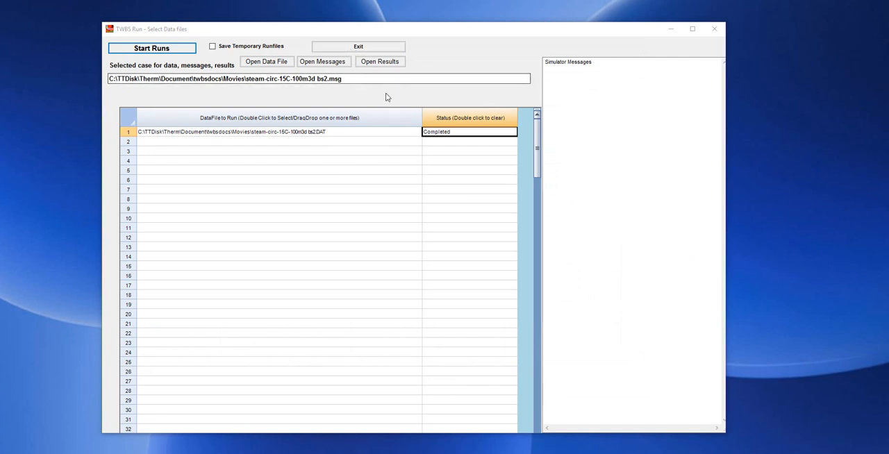
Open the rerun's results and show the pipe report using the saved report selection
left_click(380, 62)
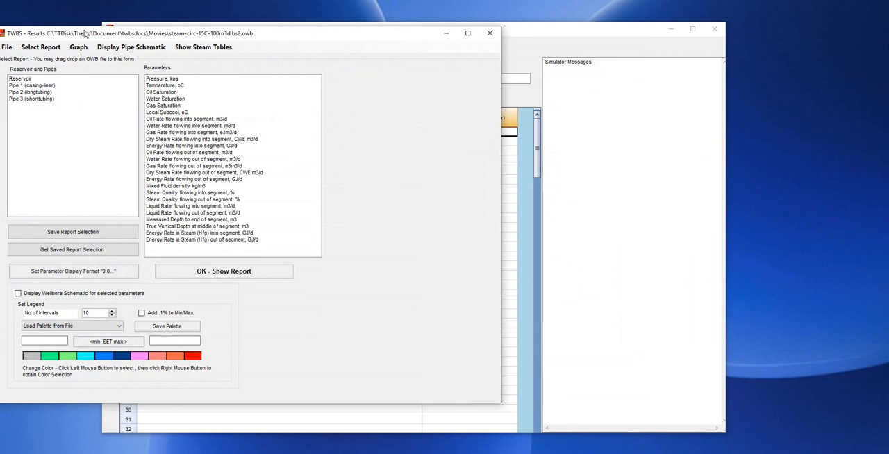
left_click_drag(87, 39, 144, 47)
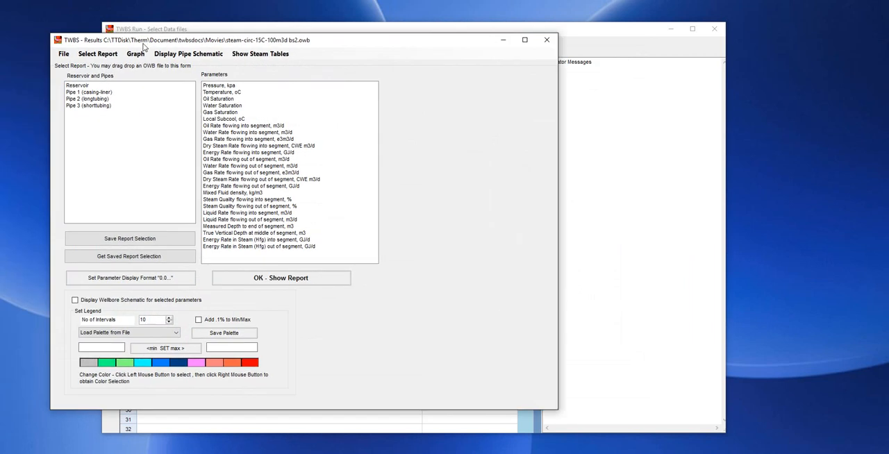
left_click(156, 257)
left_click(281, 278)
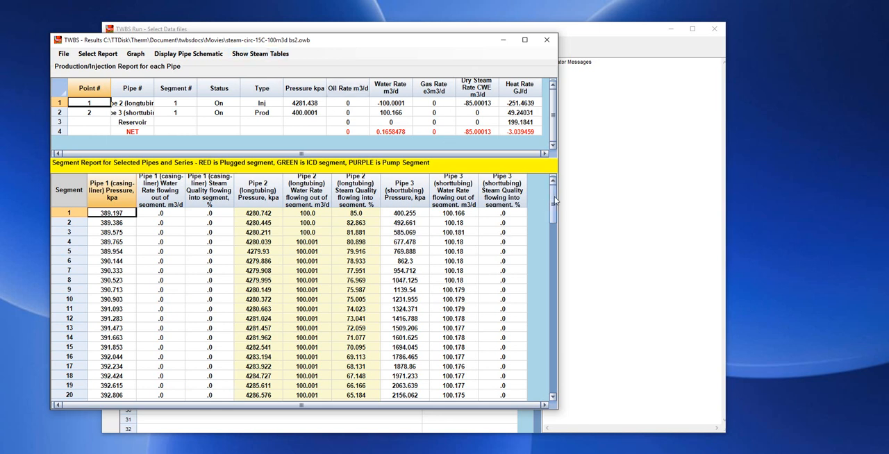
Examine the steam quality along the long tubing and the injection point's pressure in the pipe report
left_click(369, 271)
scroll(369, 271, "down", 20)
scroll(369, 271, "up", 3)
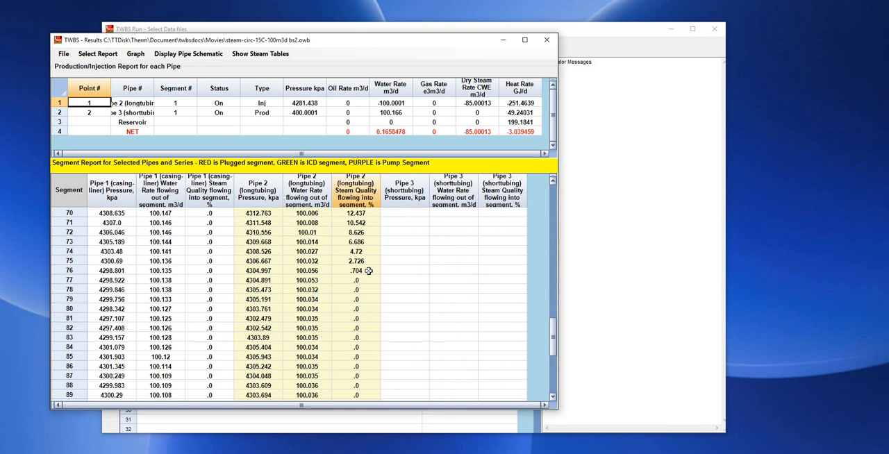
left_click(363, 278)
scroll(363, 279, "down", 6)
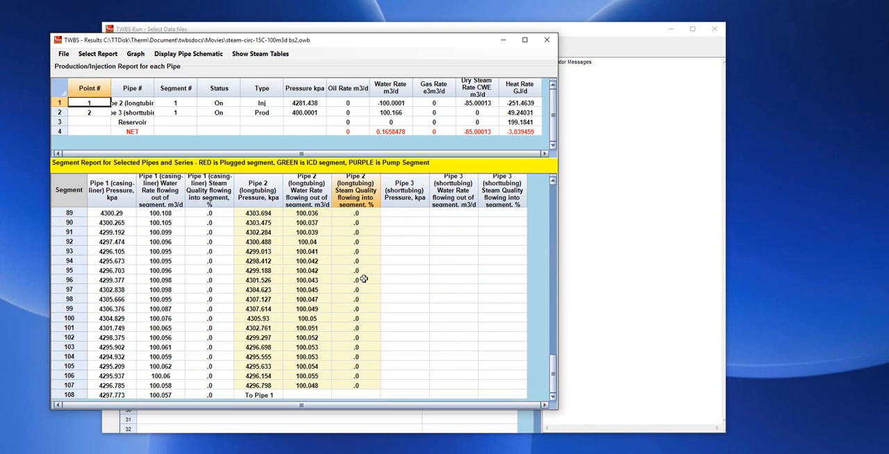
scroll(355, 313, "up", 17)
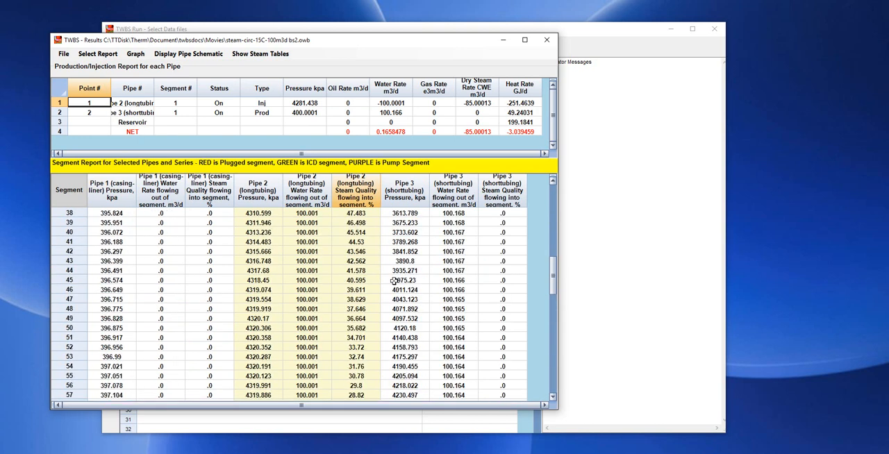
scroll(464, 328, "up", 12)
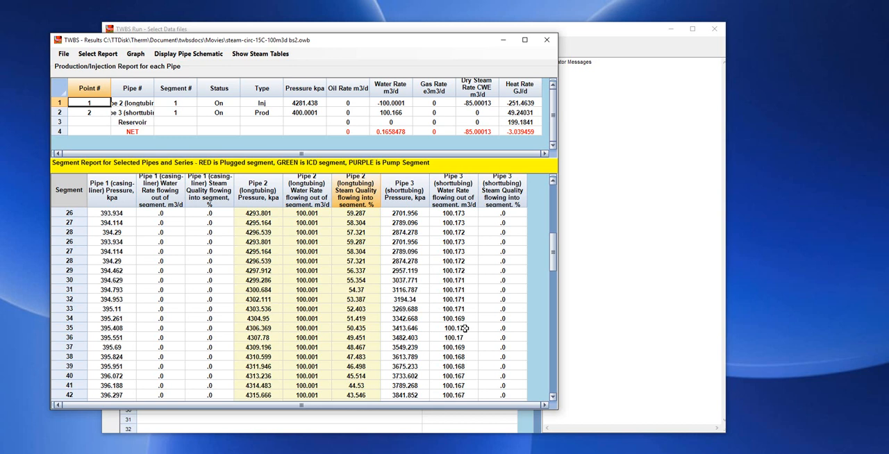
left_click(312, 101)
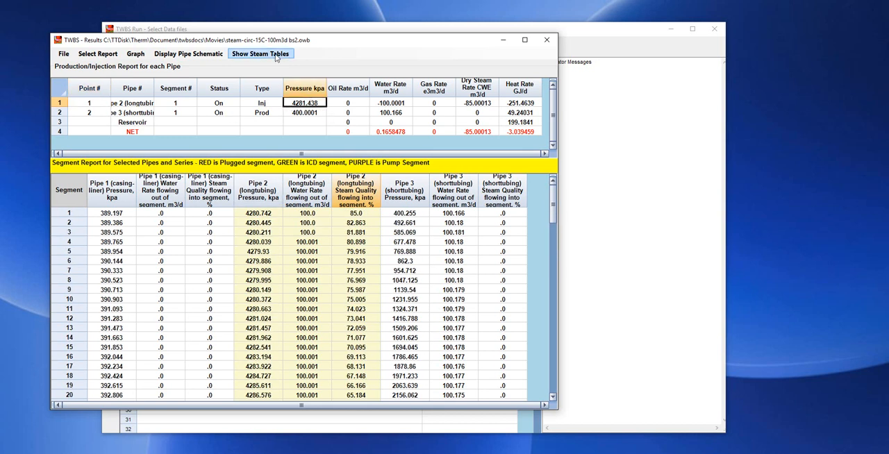
View pressure, water rate and steam quality in the wellbore schematic, and close the schematic and the results
left_click(189, 54)
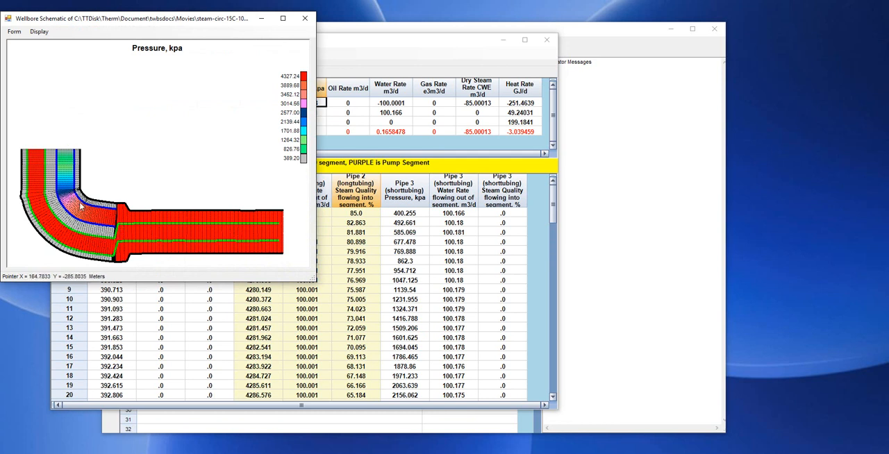
left_click(39, 31)
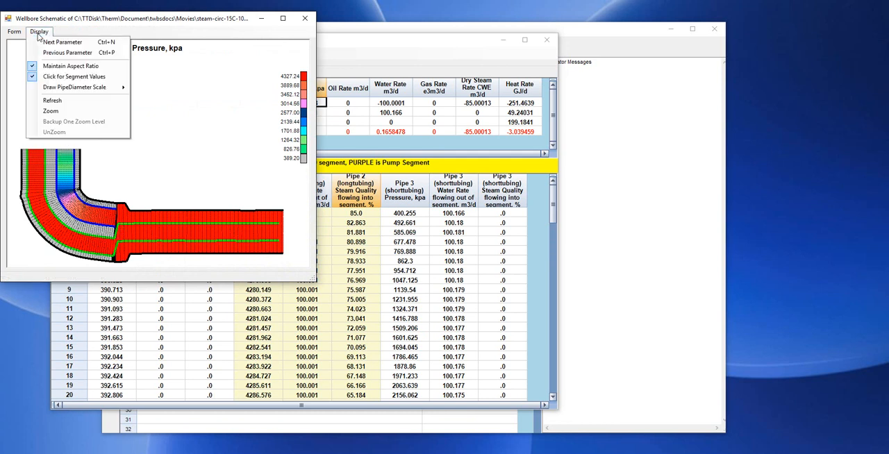
left_click(44, 43)
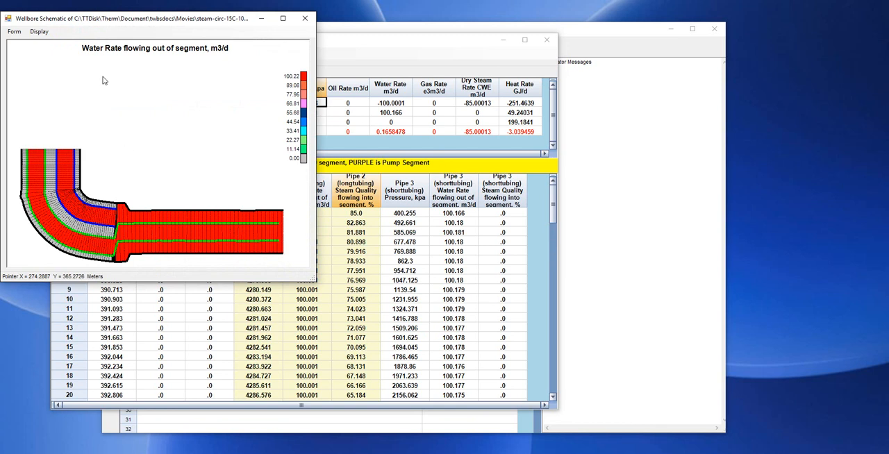
left_click(39, 31)
left_click(43, 43)
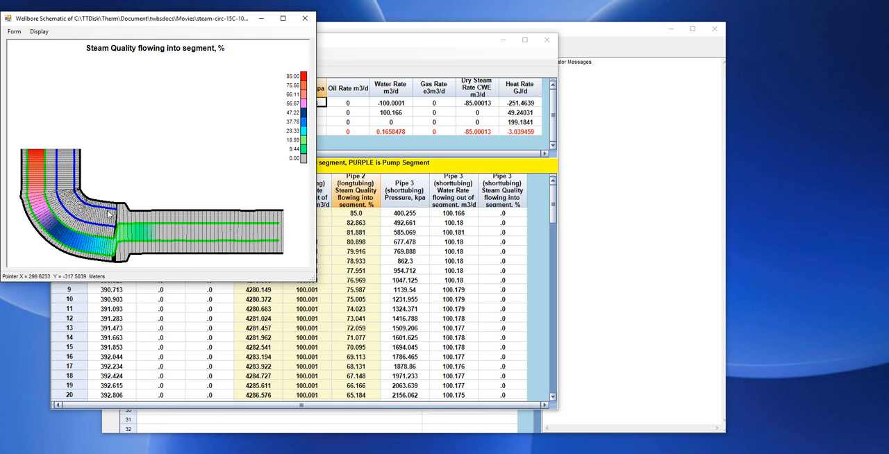
left_click_drag(73, 18, 156, 22)
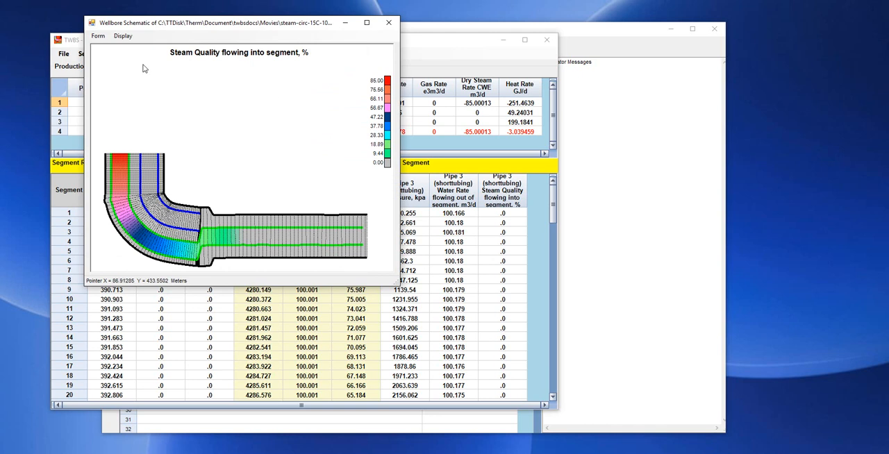
left_click(100, 38)
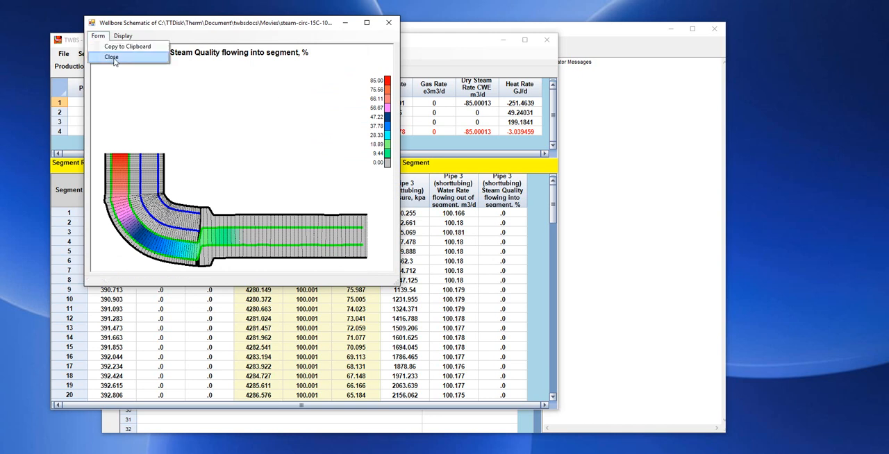
left_click(106, 56)
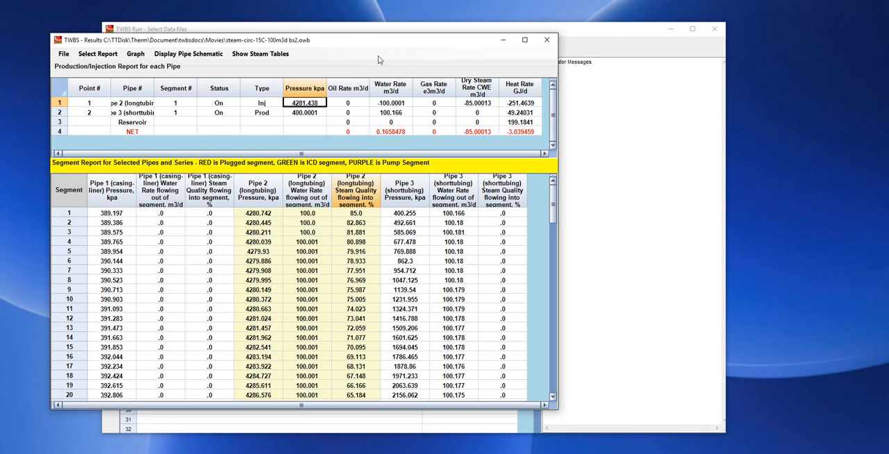
left_click(546, 40)
Reopen the case's data and check the reservoir temperature and the trajectory leveling factor
left_click(270, 62)
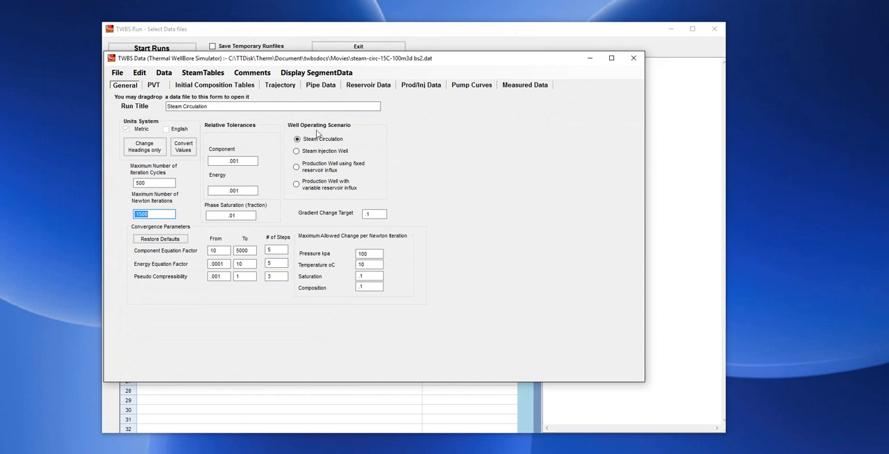
left_click(366, 86)
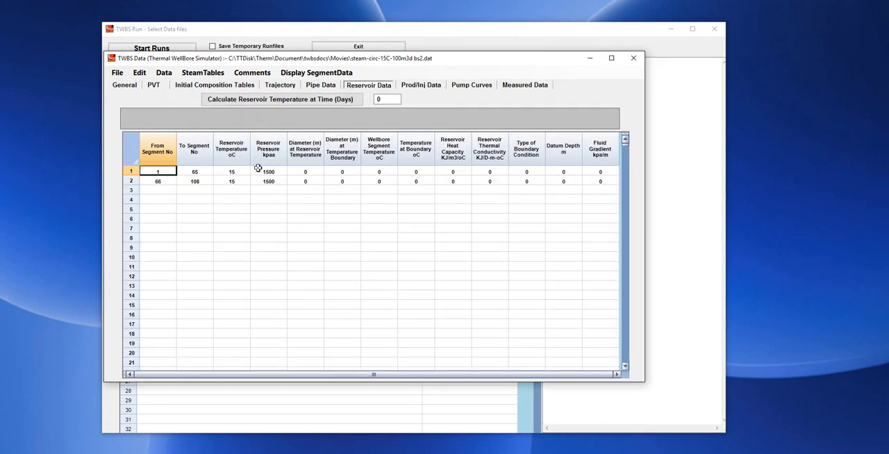
left_click(230, 172)
left_click(280, 85)
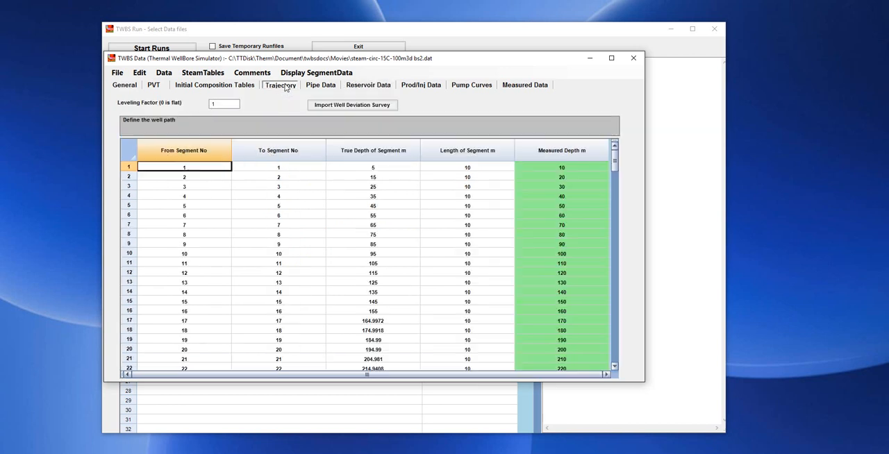
left_click(221, 104)
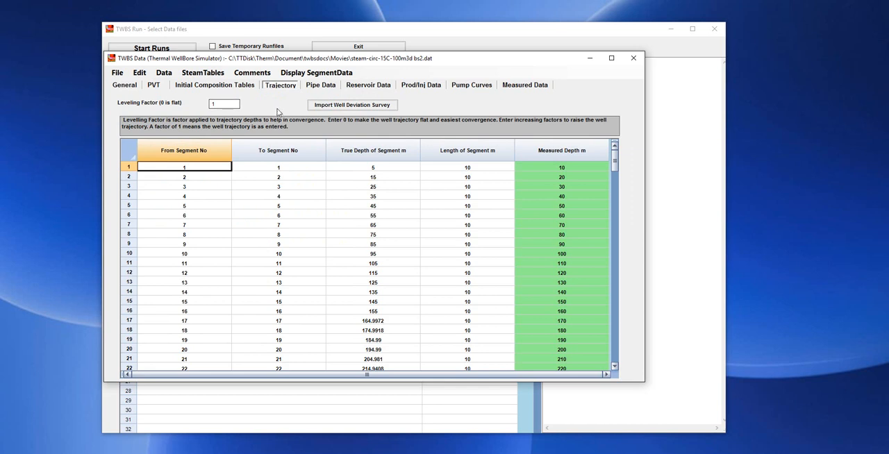
Set steam-circ-15C-100m3d bs2-elev2.owb as the initial conditions file for all pipes
left_click(325, 86)
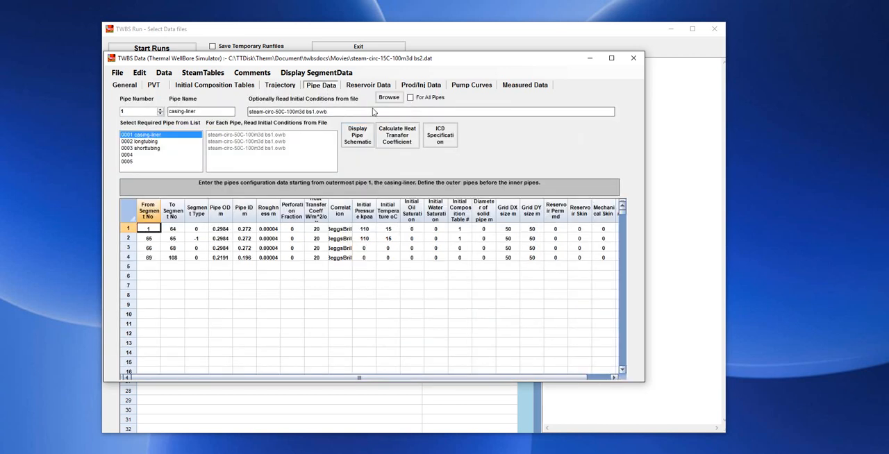
left_click(391, 98)
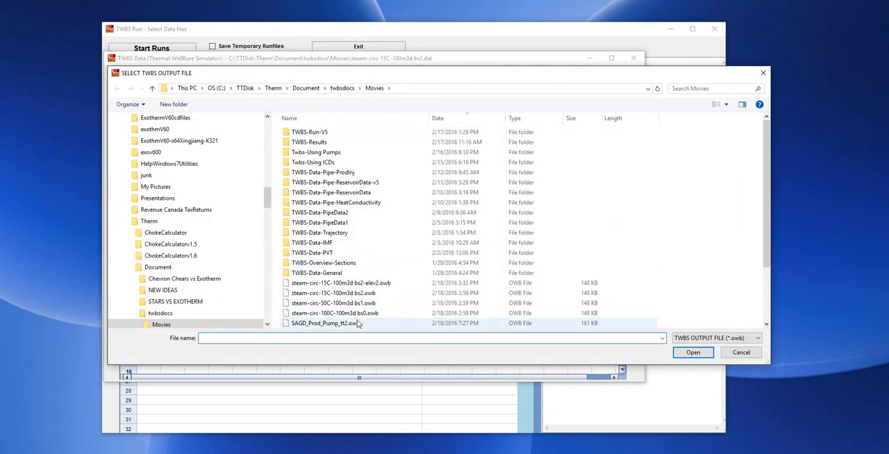
scroll(351, 267, "down", 3)
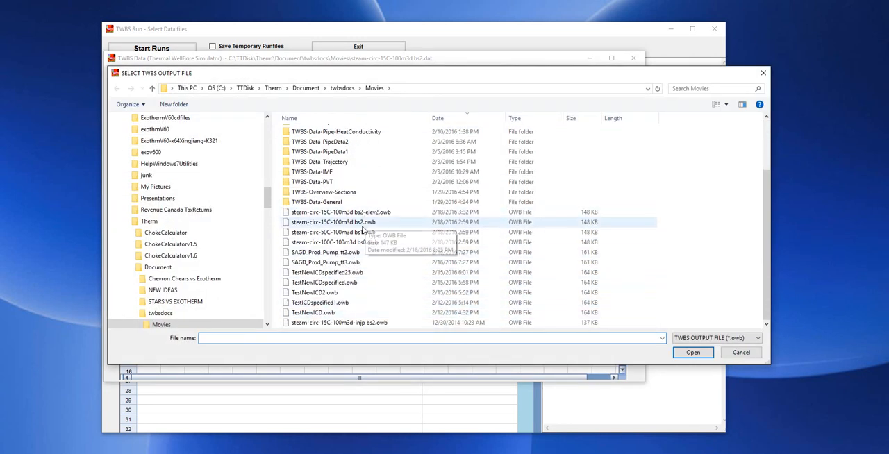
double_click(316, 212)
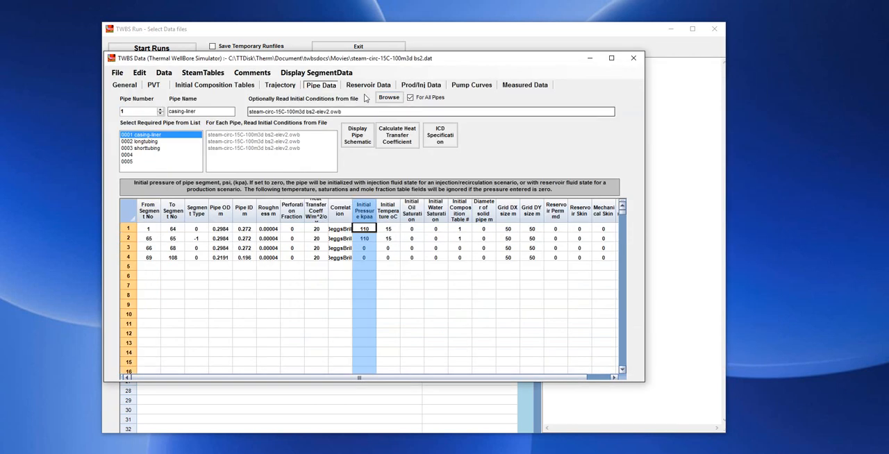
left_click_drag(434, 63, 435, 82)
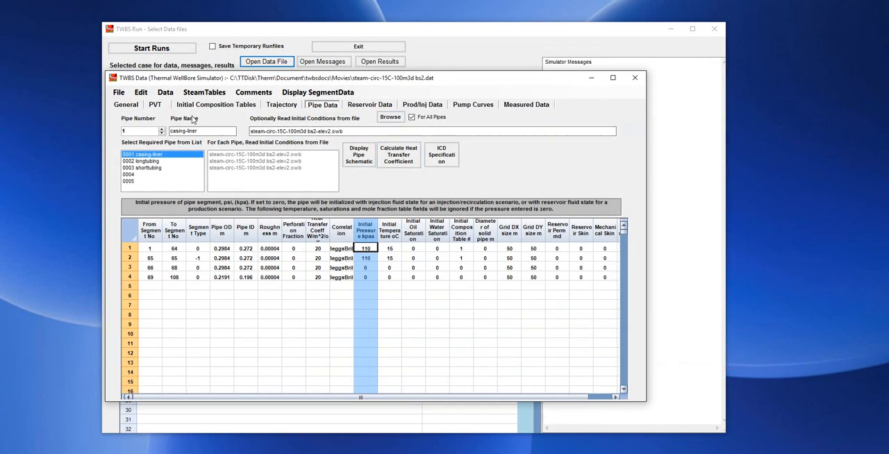